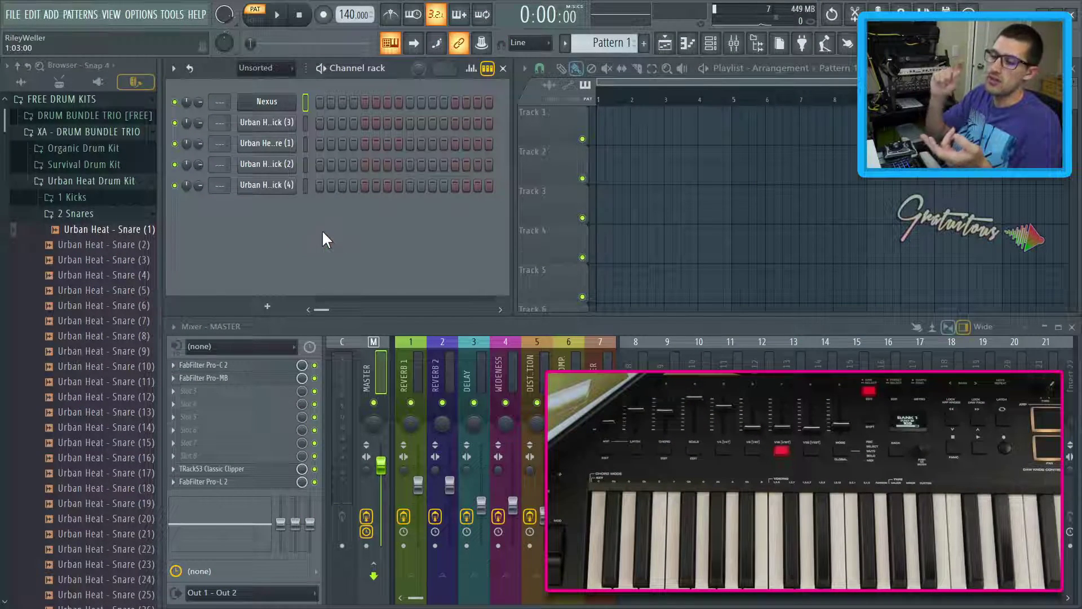
# Step: Open the global link settings for the channel volume knob and move them aside
pyautogui.rightClick(201, 101)
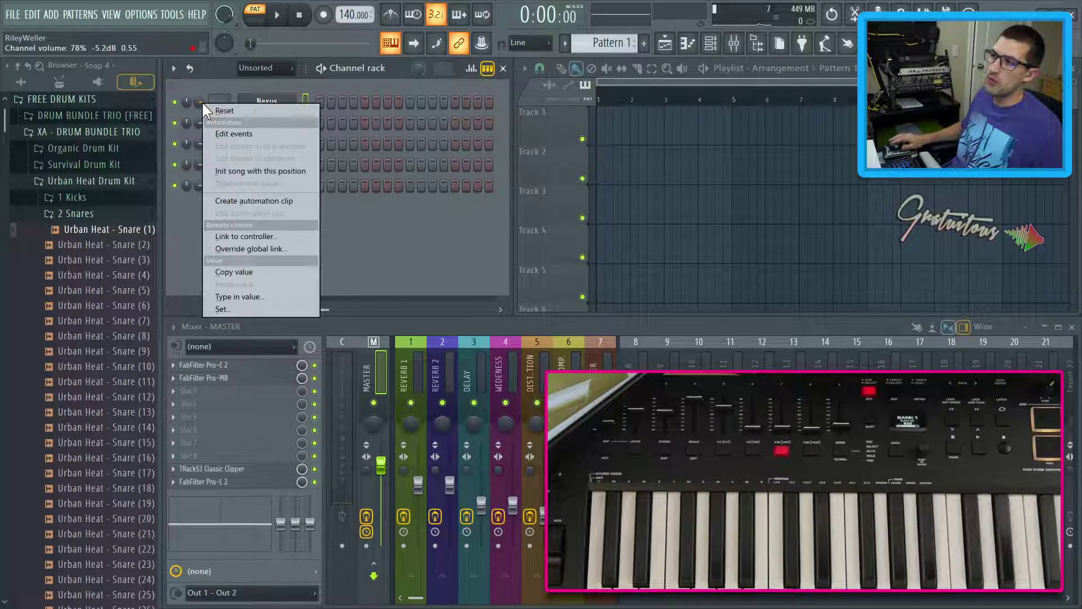
pyautogui.click(235, 249)
pyautogui.moveTo(456, 203); pyautogui.dragTo(249, 182)
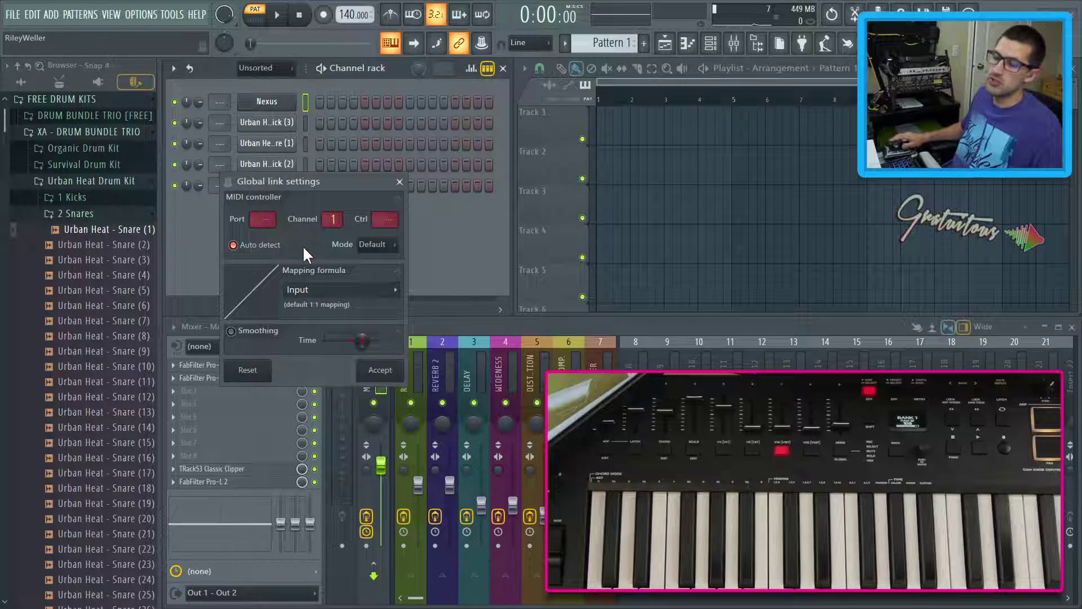
# Step: Link the Nexus volume knob to a controller with Omni enabled
pyautogui.rightClick(199, 107)
pyautogui.click(255, 241)
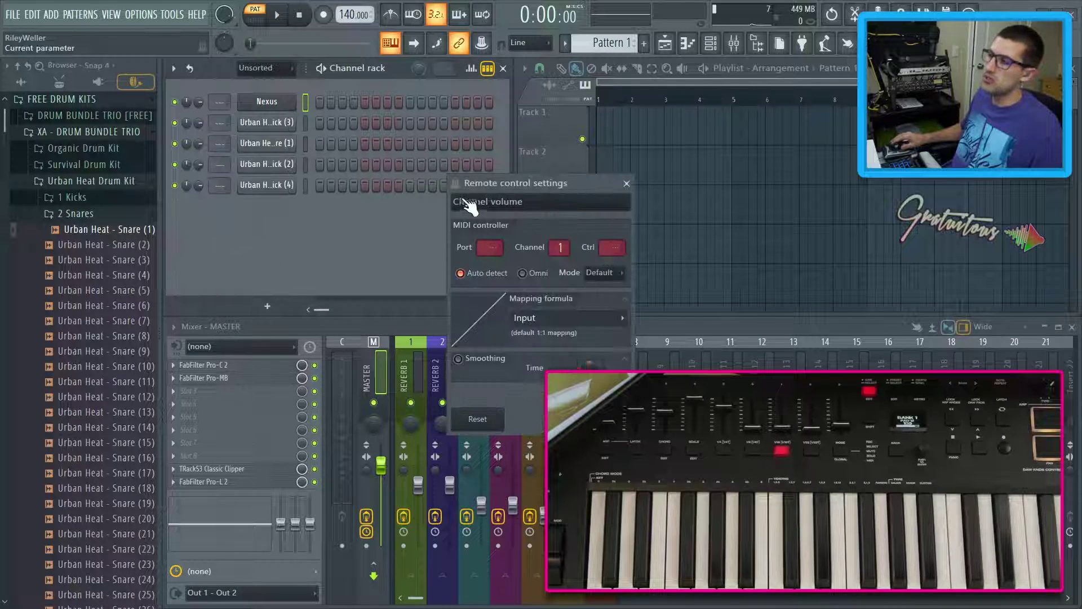
pyautogui.moveTo(472, 182); pyautogui.dragTo(216, 165)
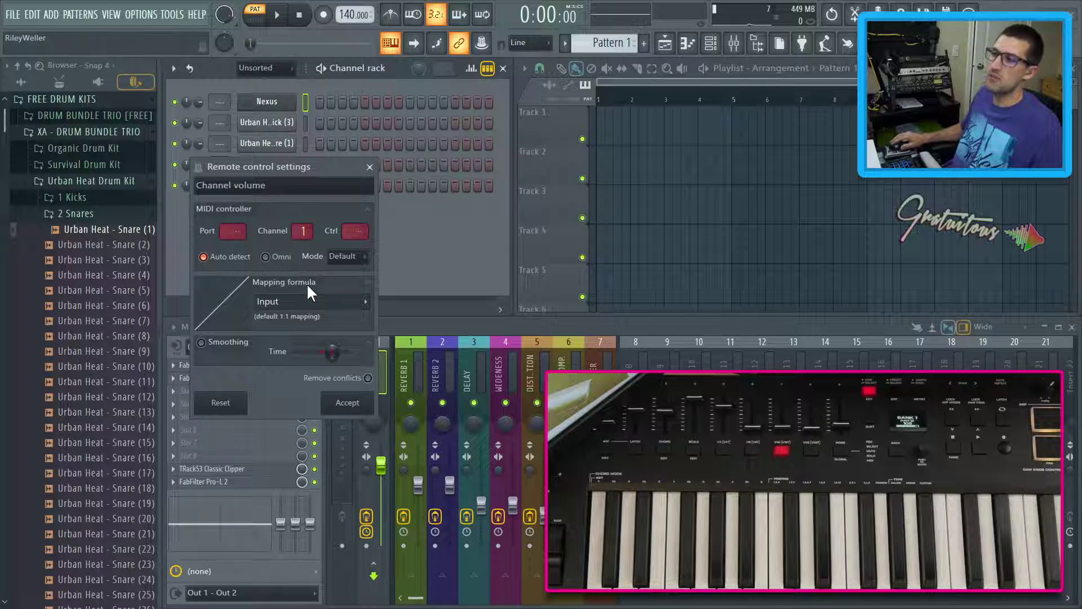
pyautogui.click(276, 260)
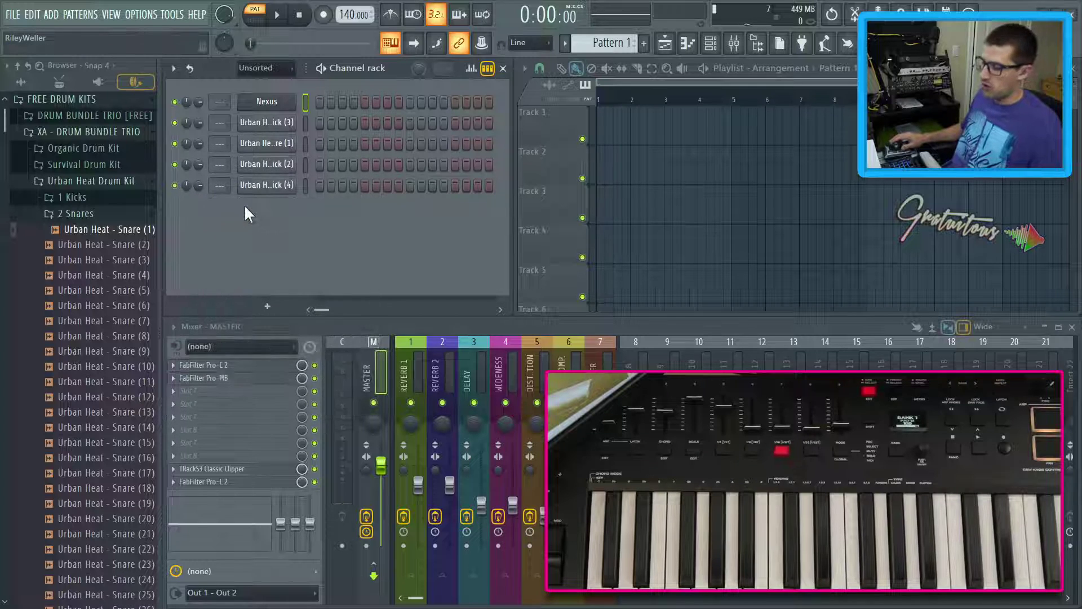
# Step: Review the Oxygen Pro 49 MIDI settings, toggle Pickup (takeover mode) on and off, and close them
pyautogui.click(140, 19)
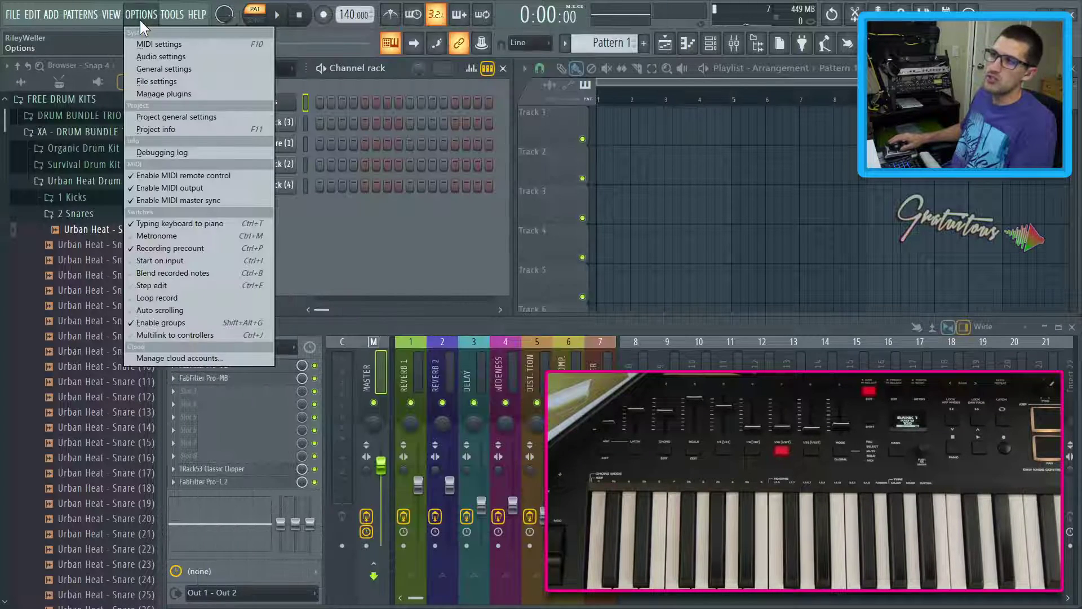
pyautogui.click(153, 44)
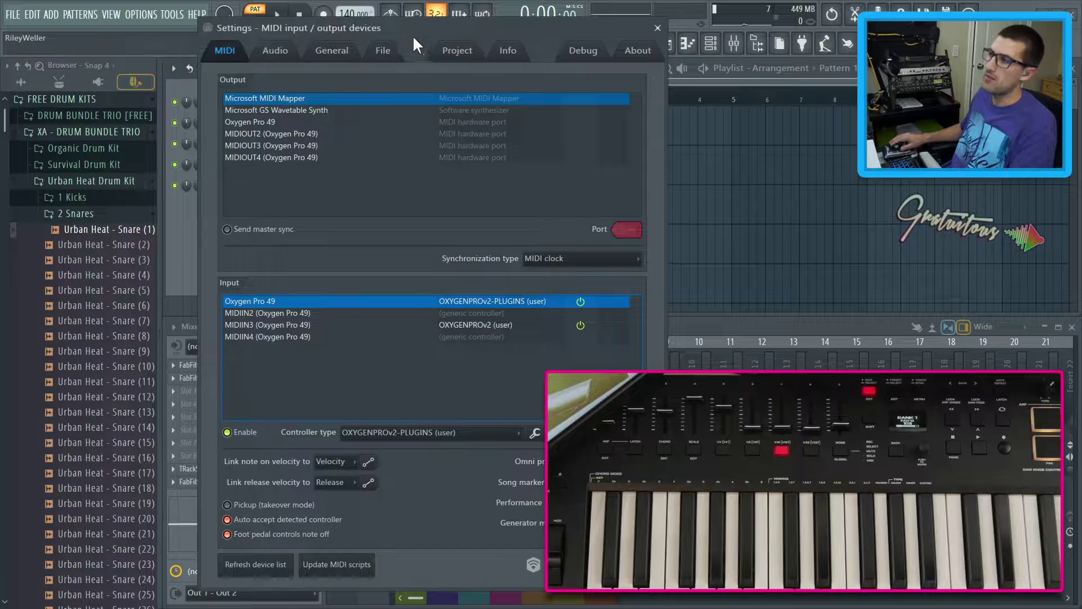
pyautogui.moveTo(416, 32); pyautogui.dragTo(259, 26)
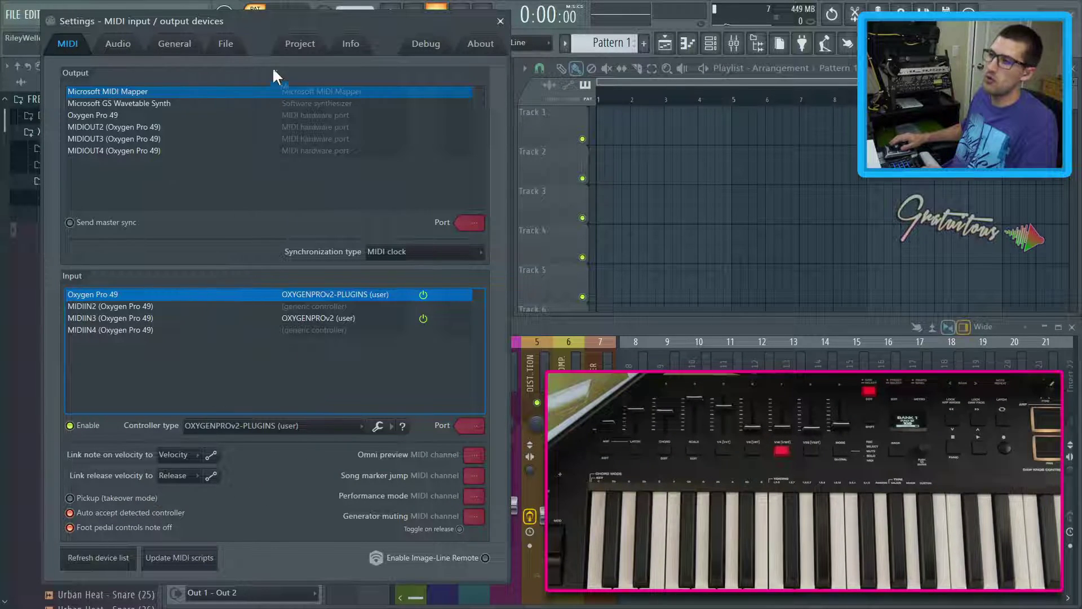
pyautogui.moveTo(169, 21); pyautogui.dragTo(314, 29)
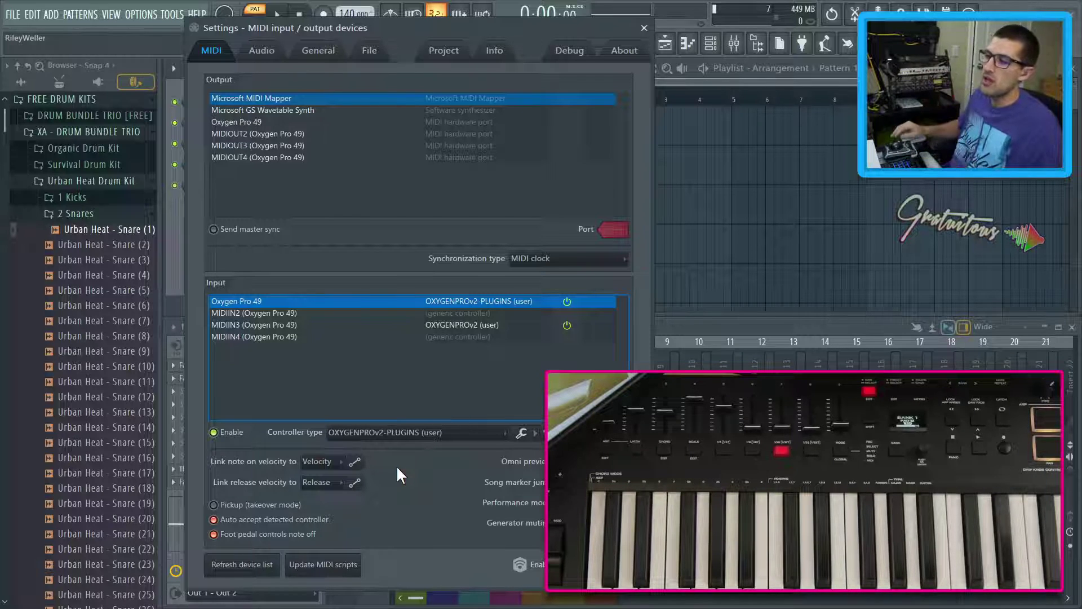
pyautogui.click(254, 503)
pyautogui.click(254, 503)
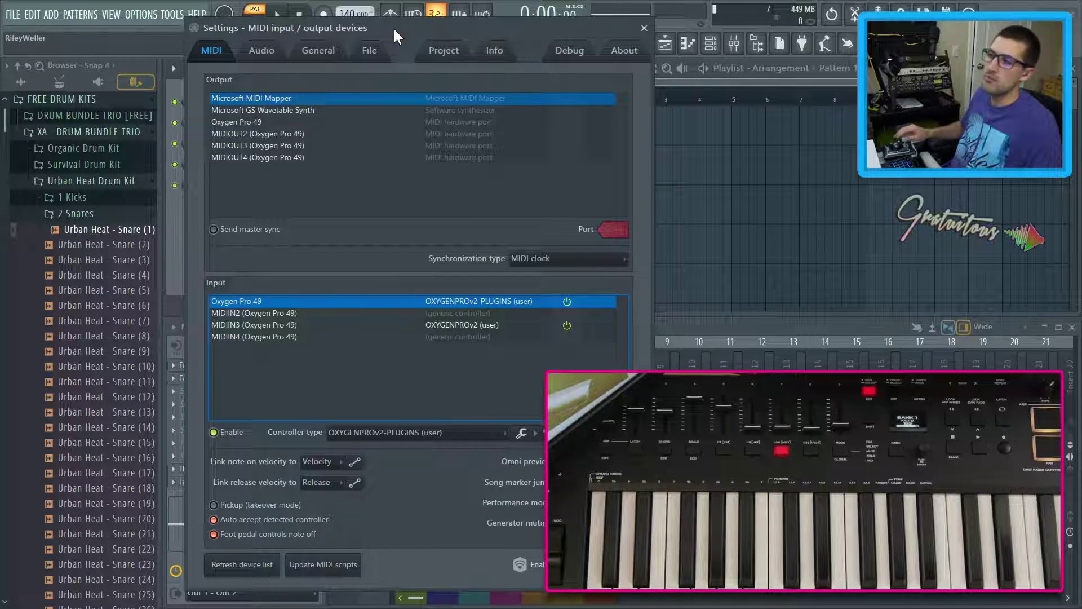
pyautogui.press('Escape')
# Step: Open the global link settings for a channel volume knob over the channel rack
pyautogui.rightClick(198, 120)
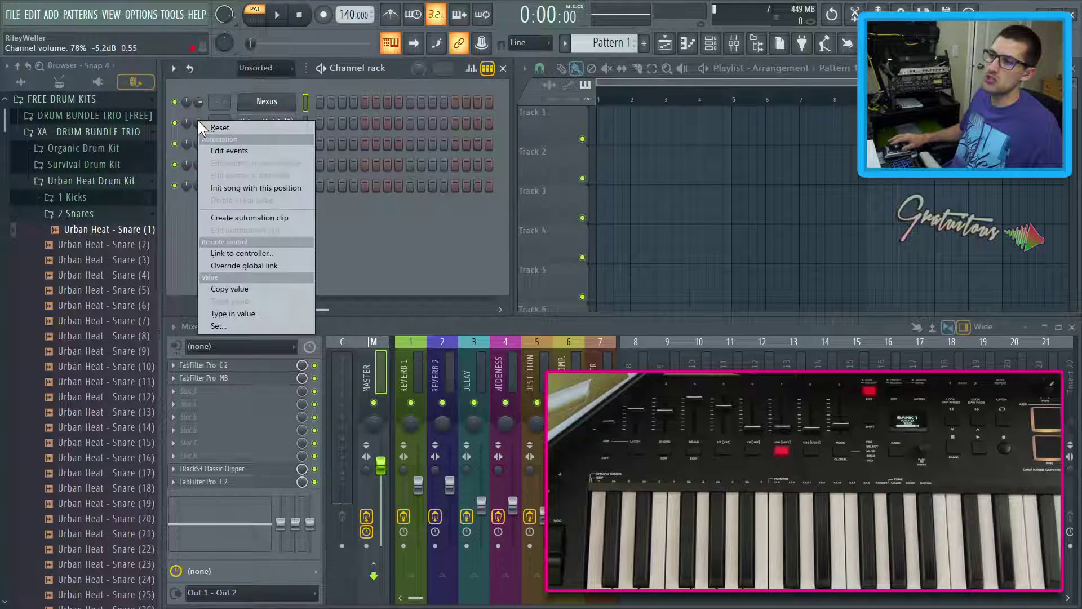
pyautogui.click(245, 261)
pyautogui.moveTo(479, 204); pyautogui.dragTo(289, 177)
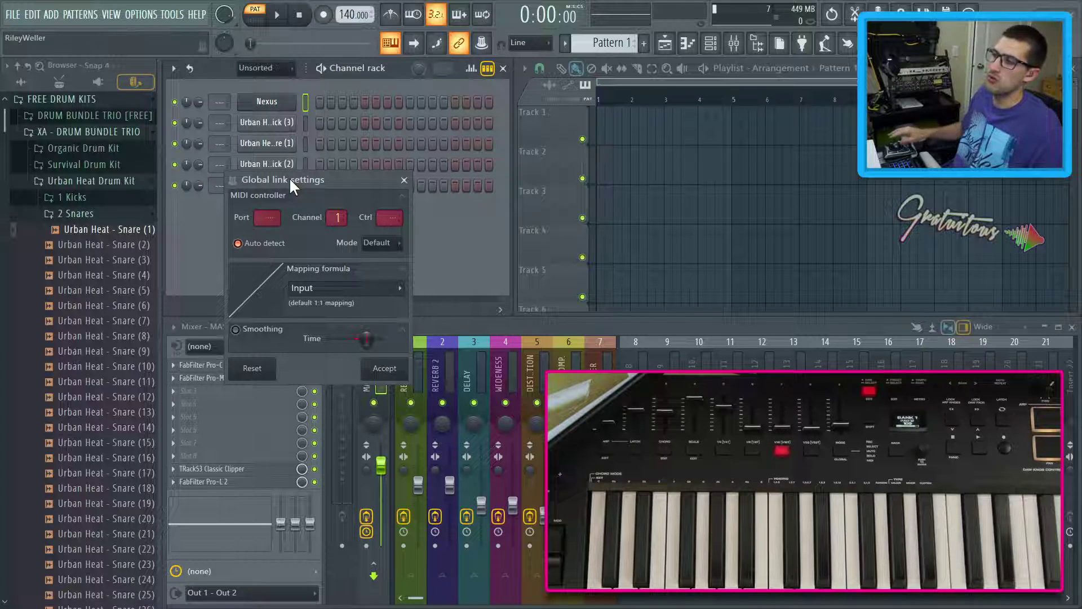
# Step: Link the mixer's master volume fader to a keyboard controller
pyautogui.click(374, 365)
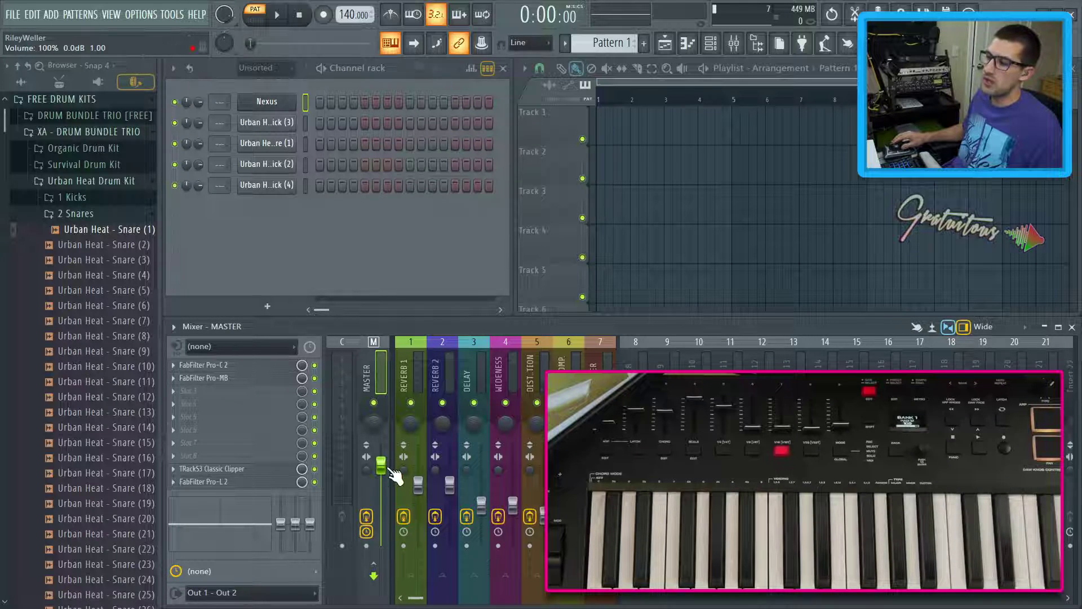
pyautogui.rightClick(381, 465)
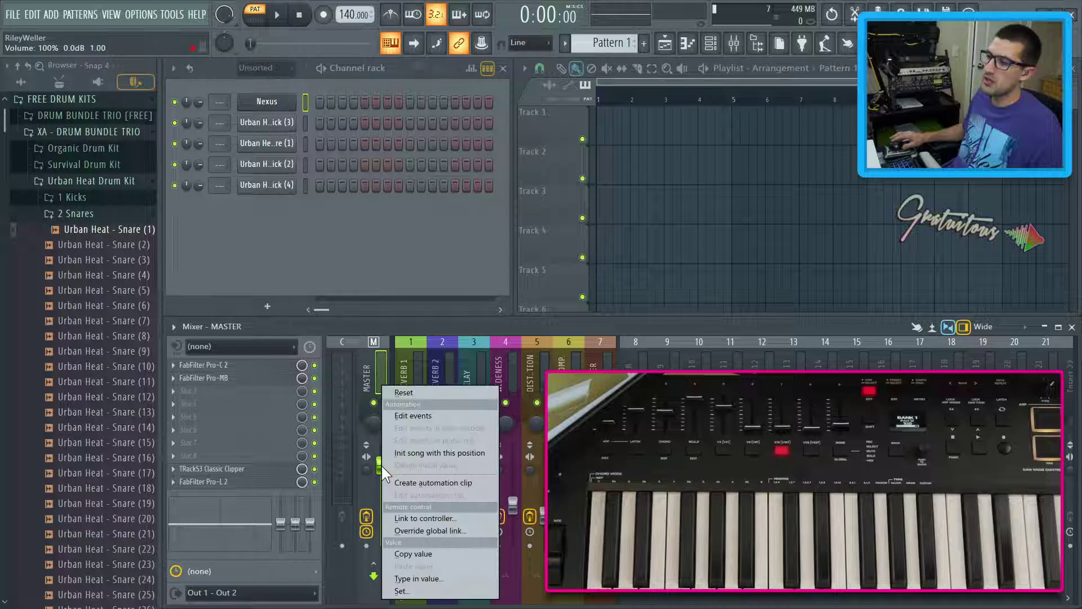
pyautogui.click(445, 516)
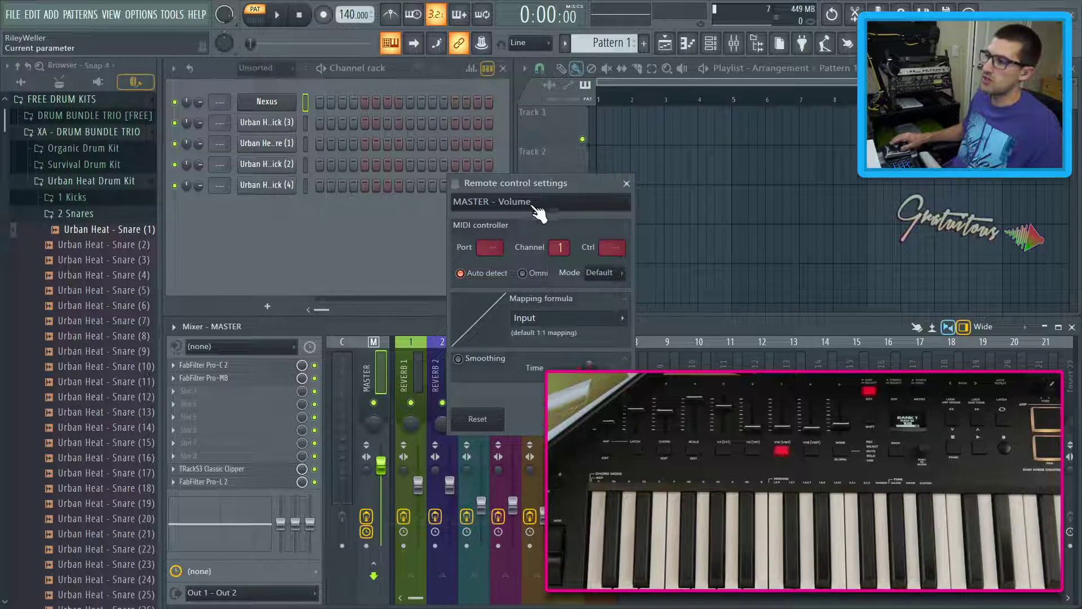
pyautogui.moveTo(524, 172); pyautogui.dragTo(293, 172)
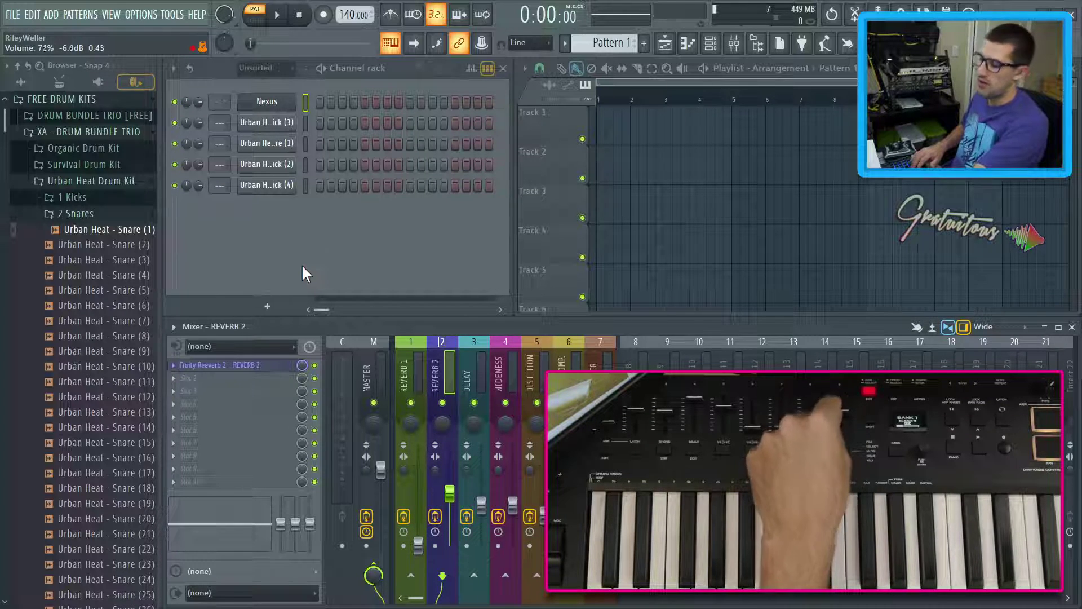
# Step: Check the MIDI settings, then select the Master and REVERB 1 mixer tracks to show their effects
pyautogui.press('F10')
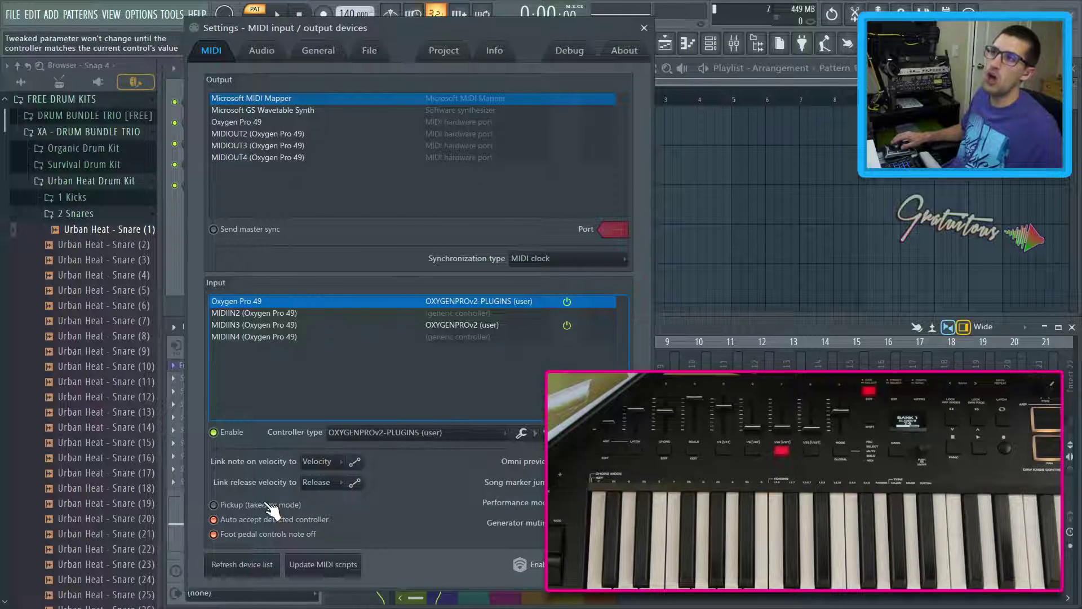
pyautogui.press('F10')
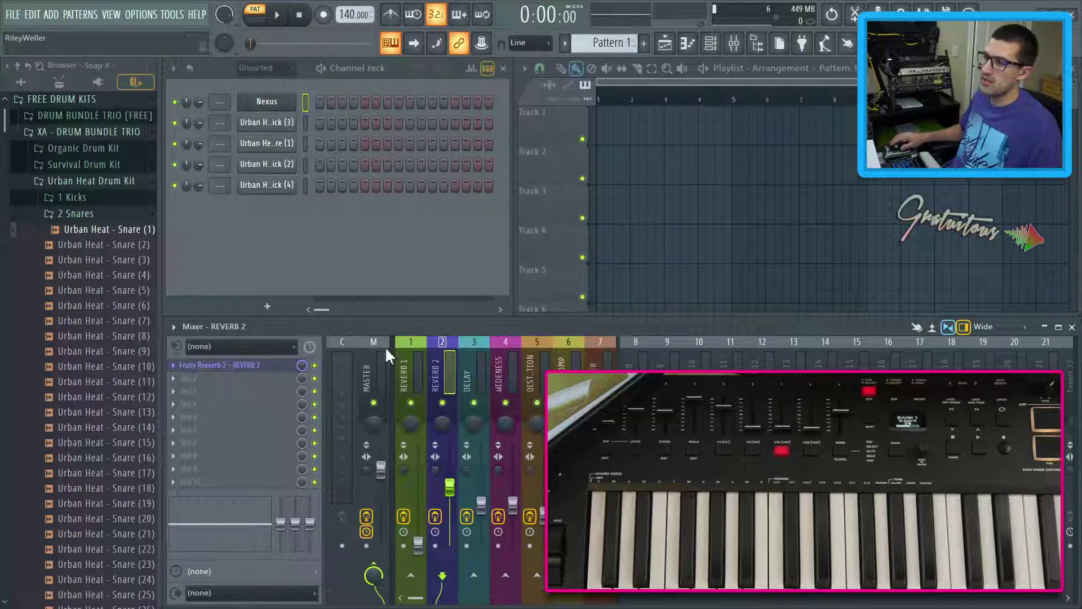
pyautogui.click(378, 366)
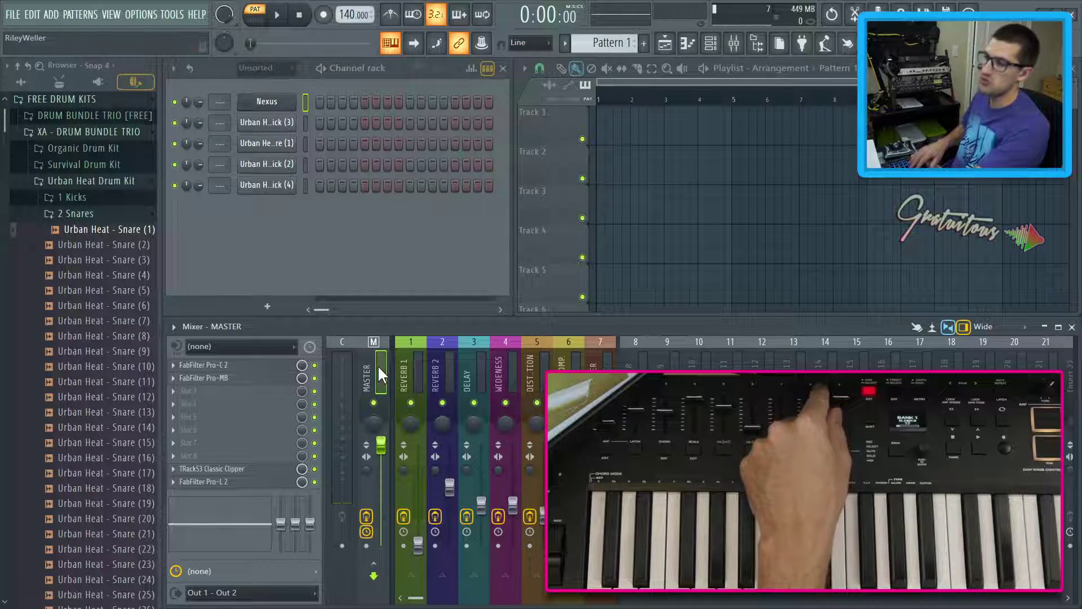
pyautogui.click(414, 384)
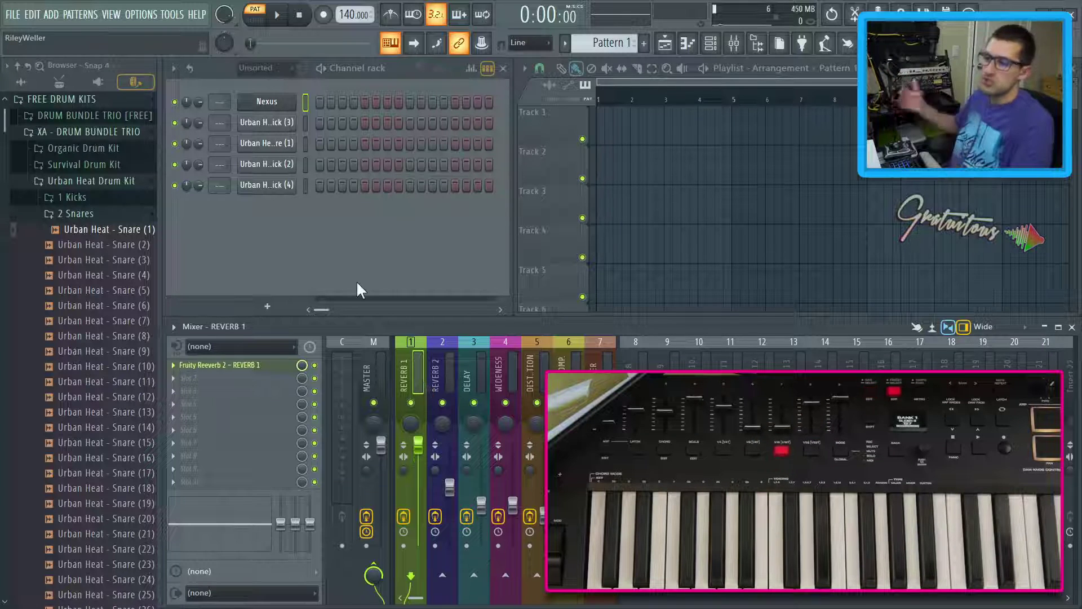
# Step: Lower the REVERB 1 track volume, select the Master track, and reopen the MIDI settings
pyautogui.press('F10')
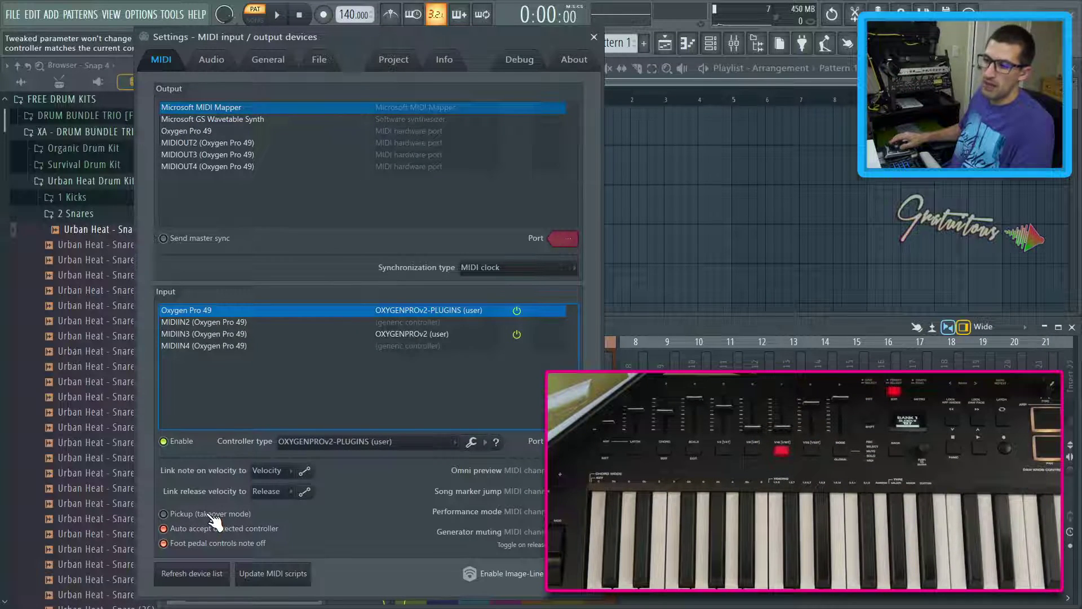
pyautogui.press('F10')
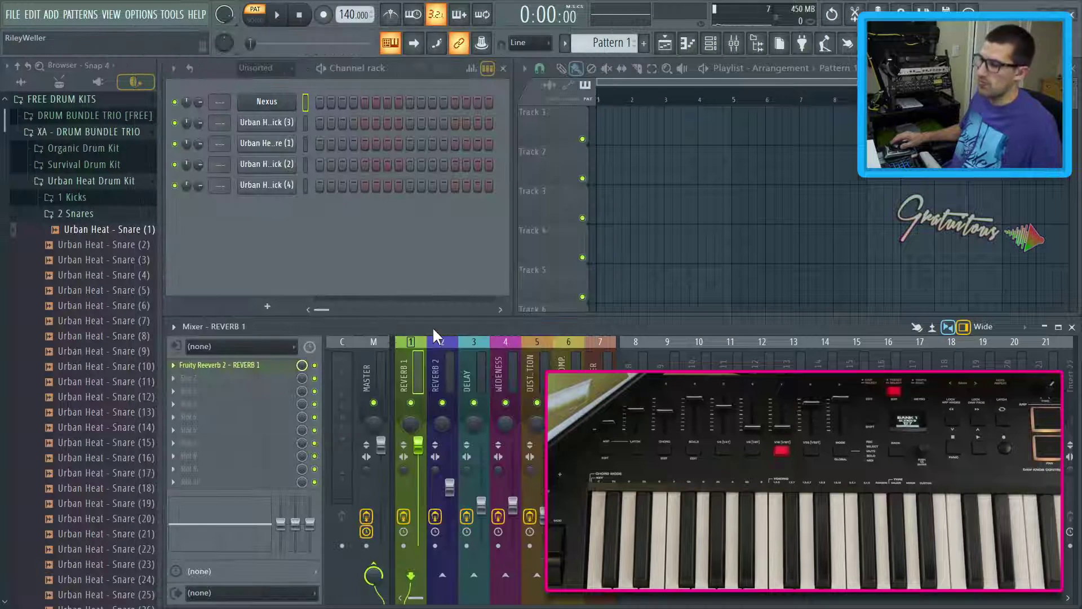
pyautogui.moveTo(418, 445); pyautogui.dragTo(424, 542)
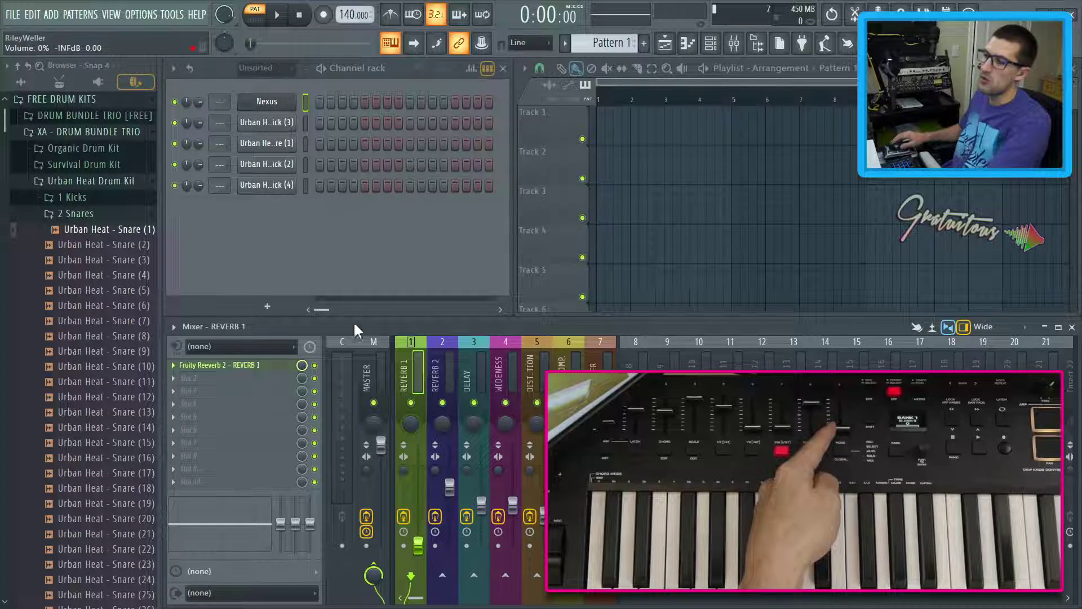
pyautogui.click(367, 372)
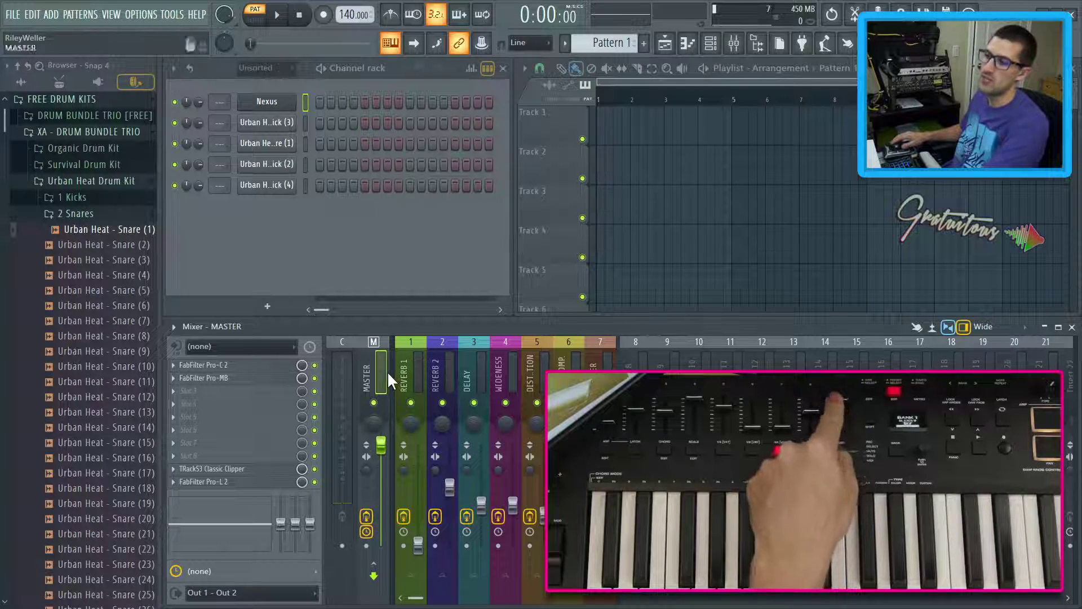
pyautogui.press('F10')
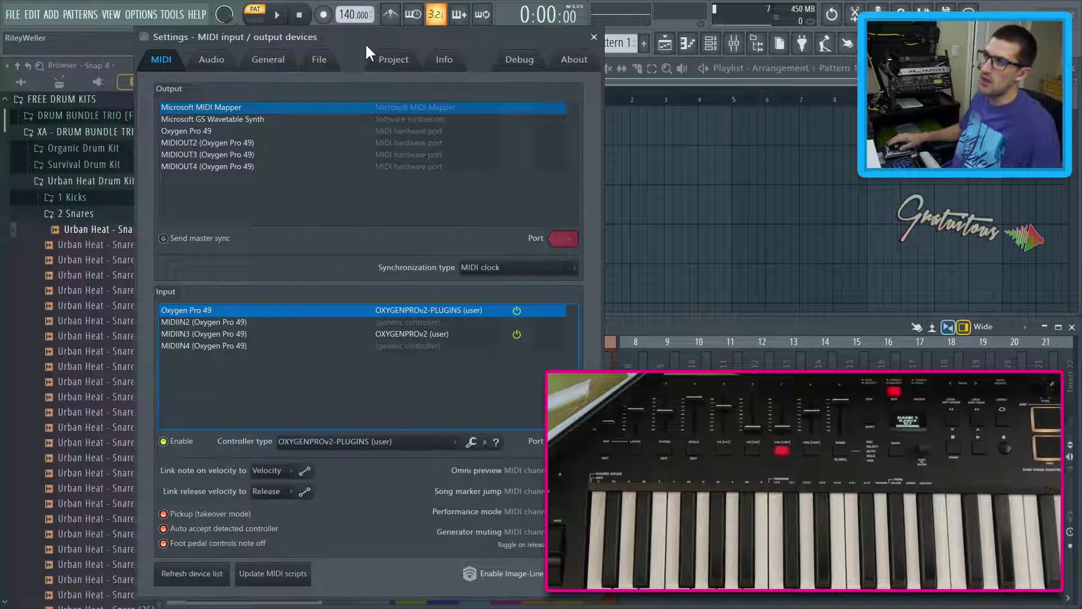
# Step: Close the MIDI settings and bring up the second drum channel's volume options
pyautogui.press('F10')
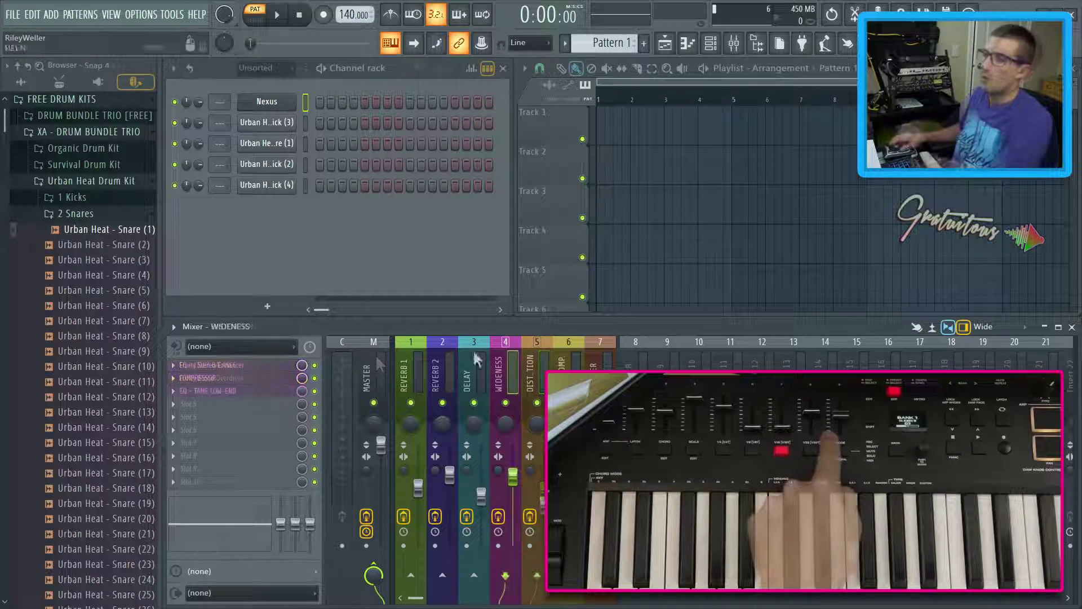
pyautogui.rightClick(197, 123)
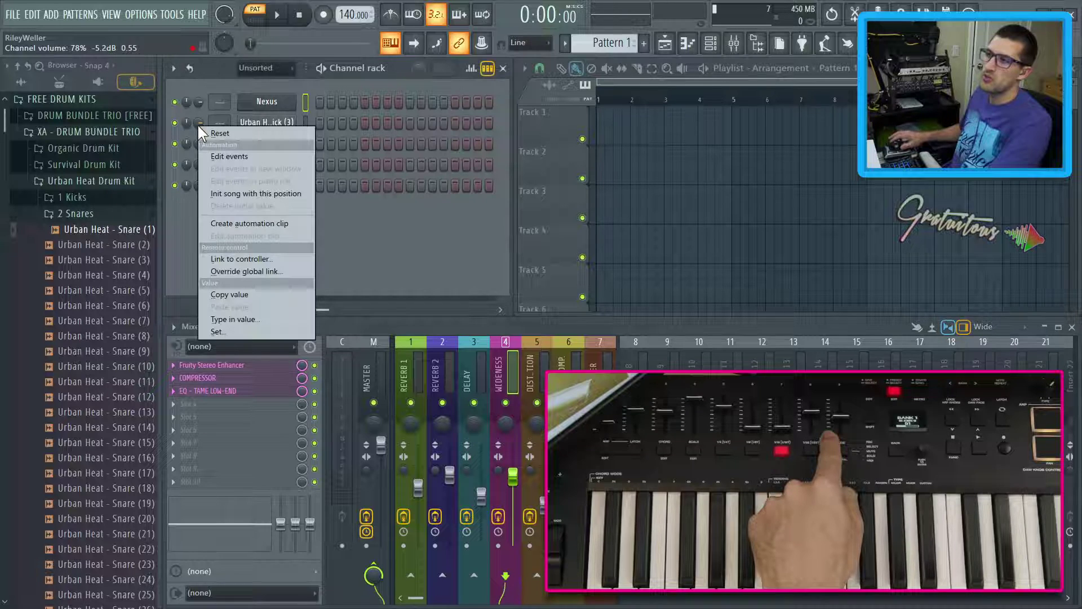
# Step: Link the drum channel volume to a controller with Omni enabled
pyautogui.click(251, 259)
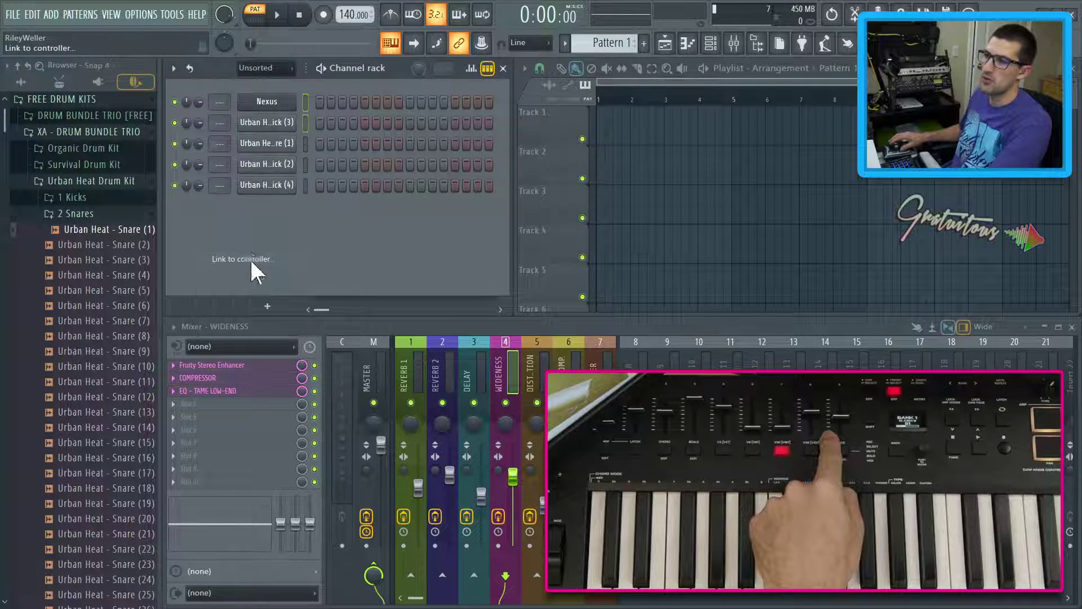
pyautogui.moveTo(482, 175); pyautogui.dragTo(266, 159)
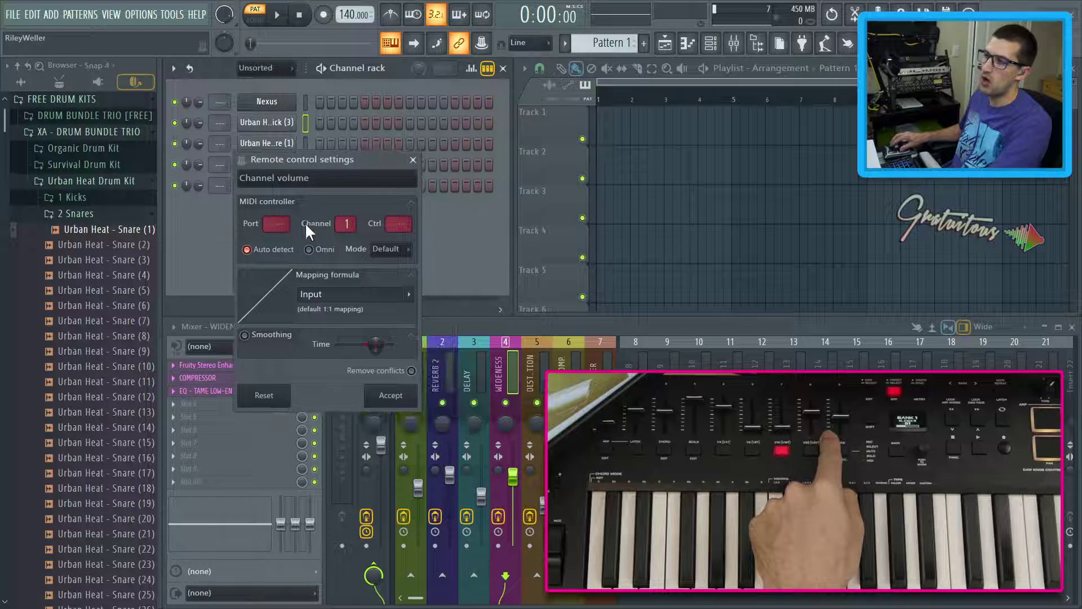
pyautogui.click(309, 249)
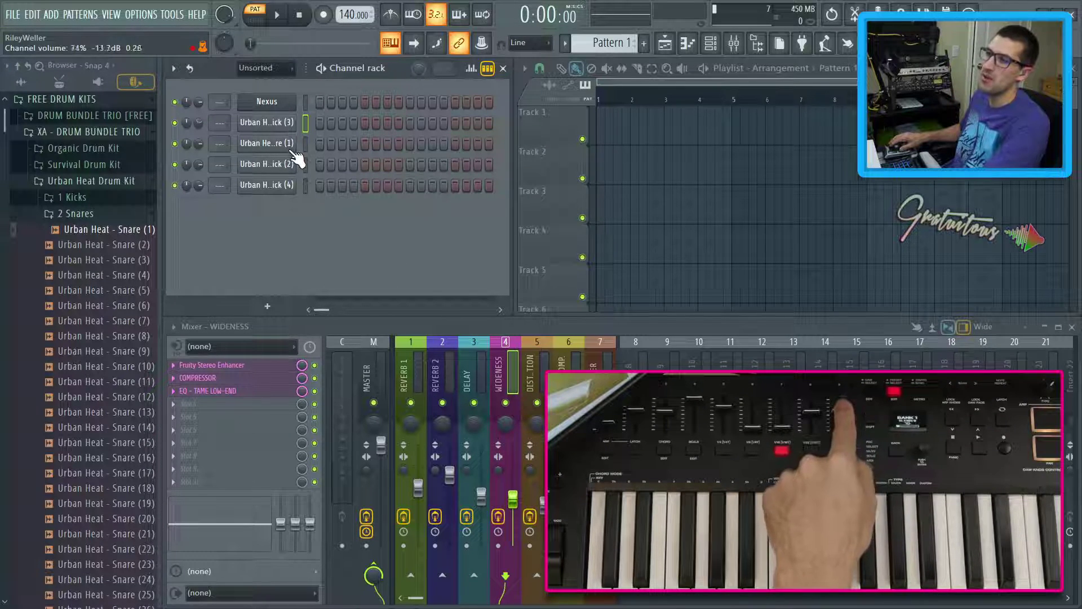
# Step: Accept the channel volume link to controller 20 and select the snare channel to test it
pyautogui.rightClick(199, 121)
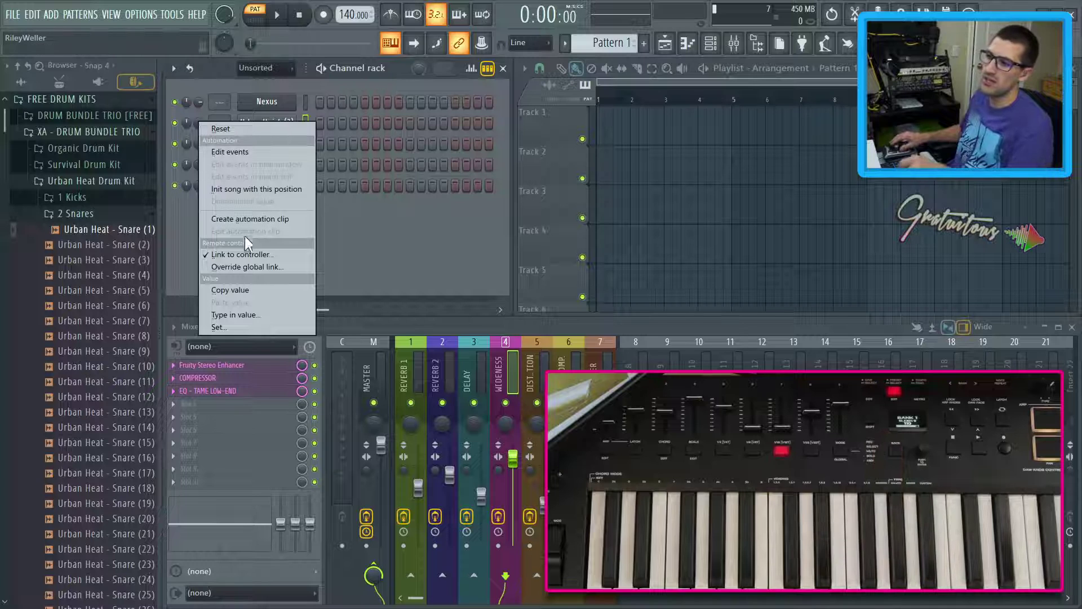
pyautogui.click(246, 254)
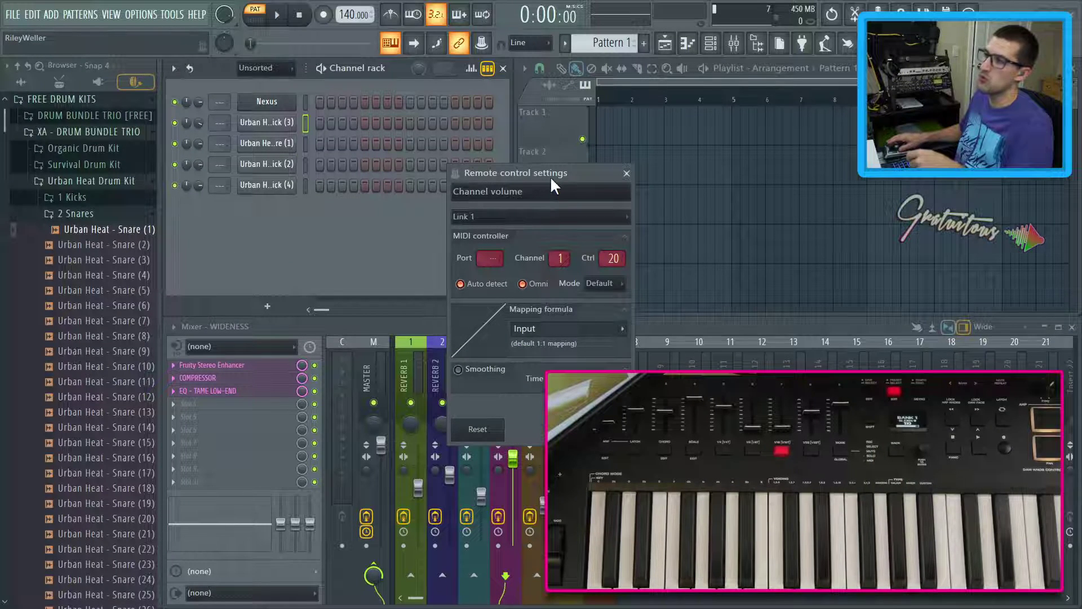
pyautogui.moveTo(550, 176); pyautogui.dragTo(353, 169)
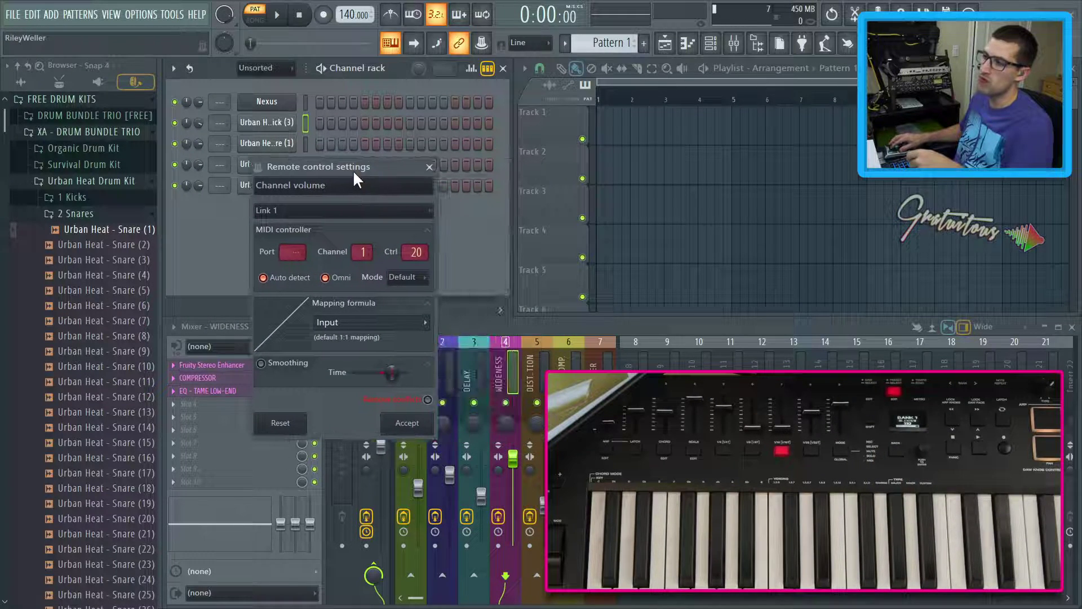
pyautogui.click(431, 416)
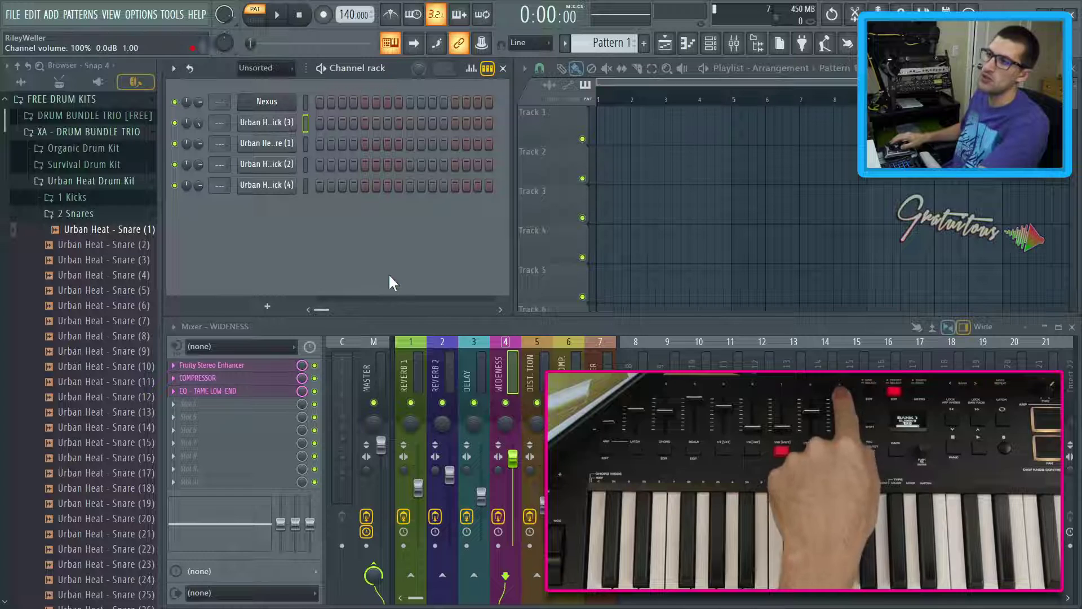
pyautogui.scroll(3, 197, 124)
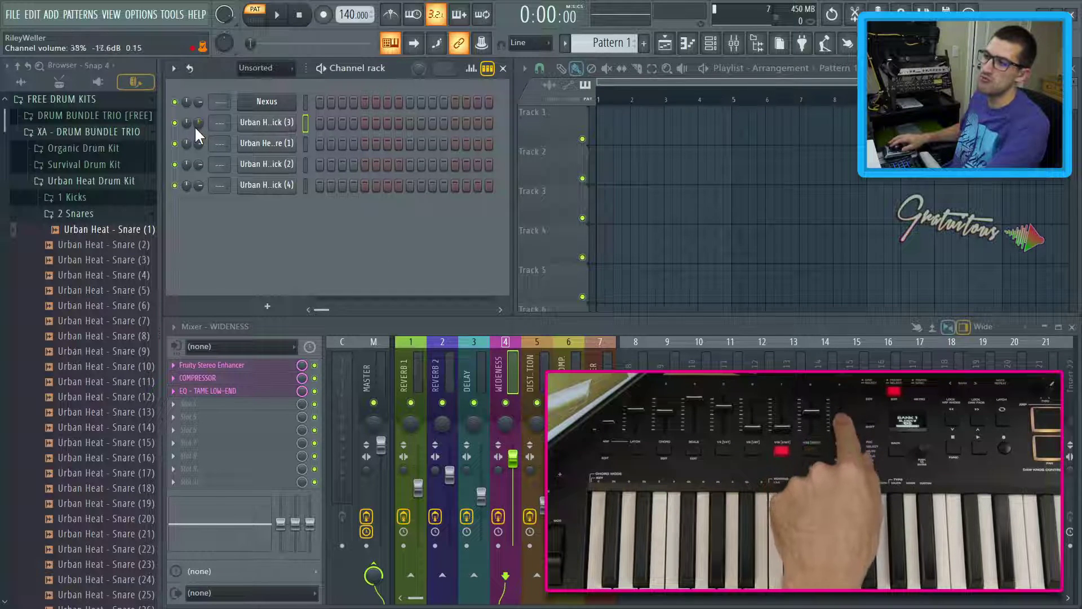
pyautogui.click(305, 143)
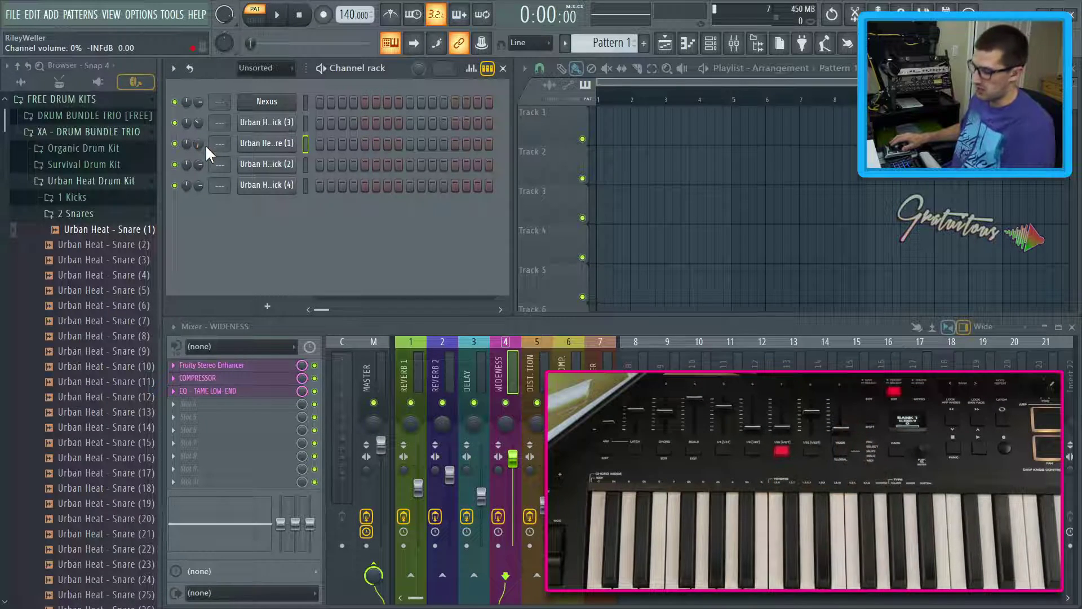
# Step: Check the MIDI settings, then select the fourth channel in the rack
pyautogui.press('F10')
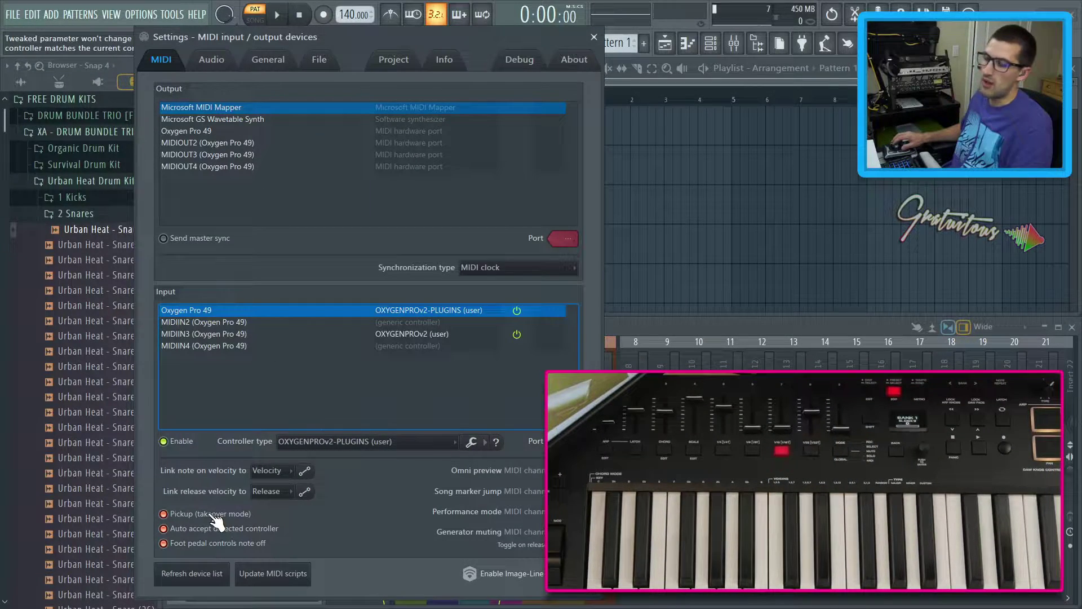
pyautogui.press('F10')
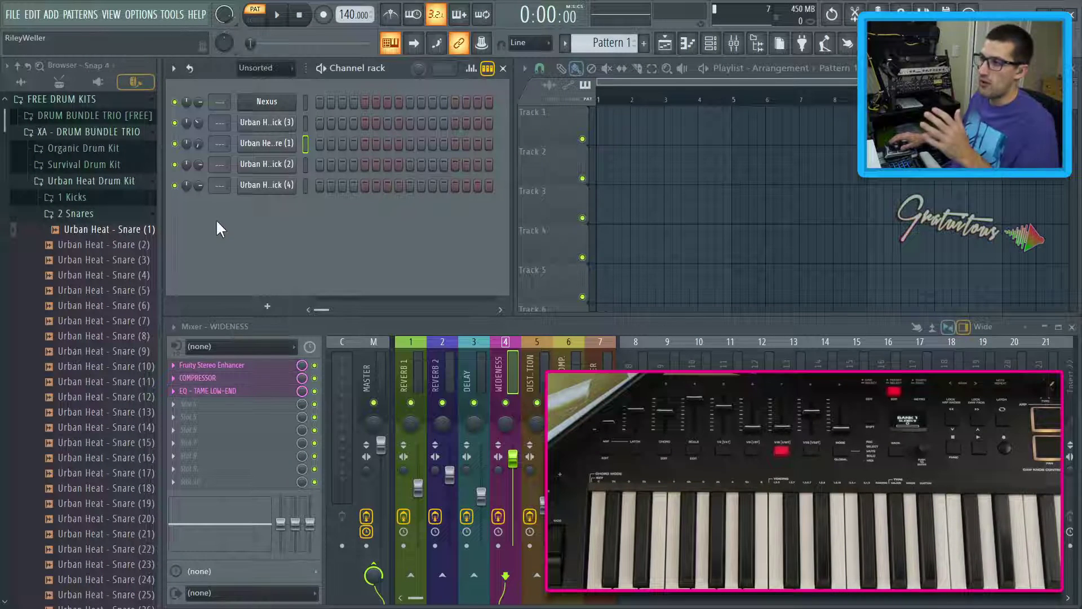
pyautogui.click(305, 164)
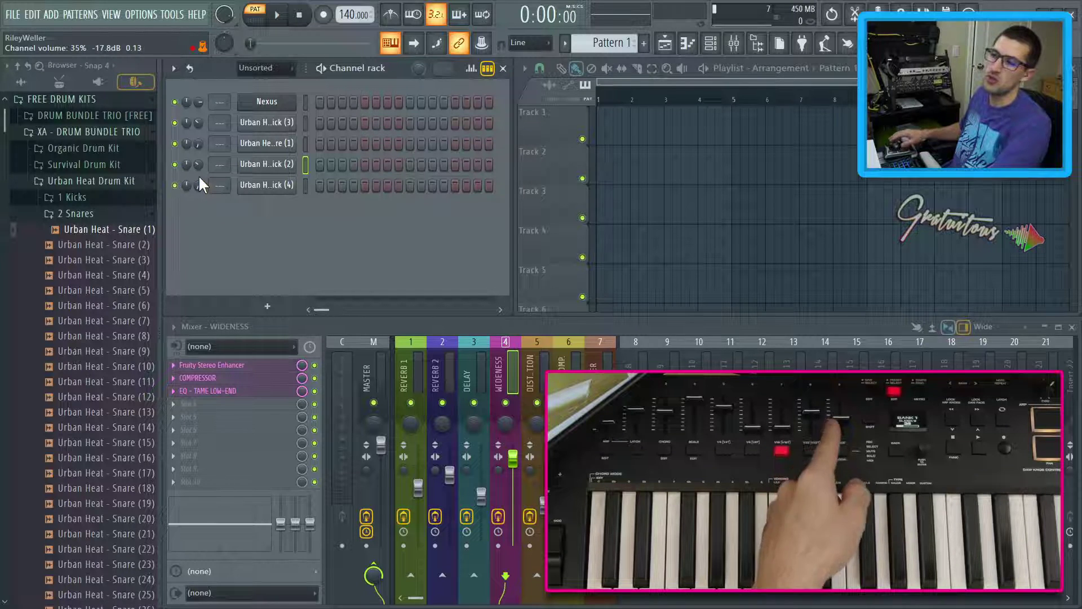
# Step: Enable Pickup (takeover mode) in the MIDI settings and close the window
pyautogui.press('F10')
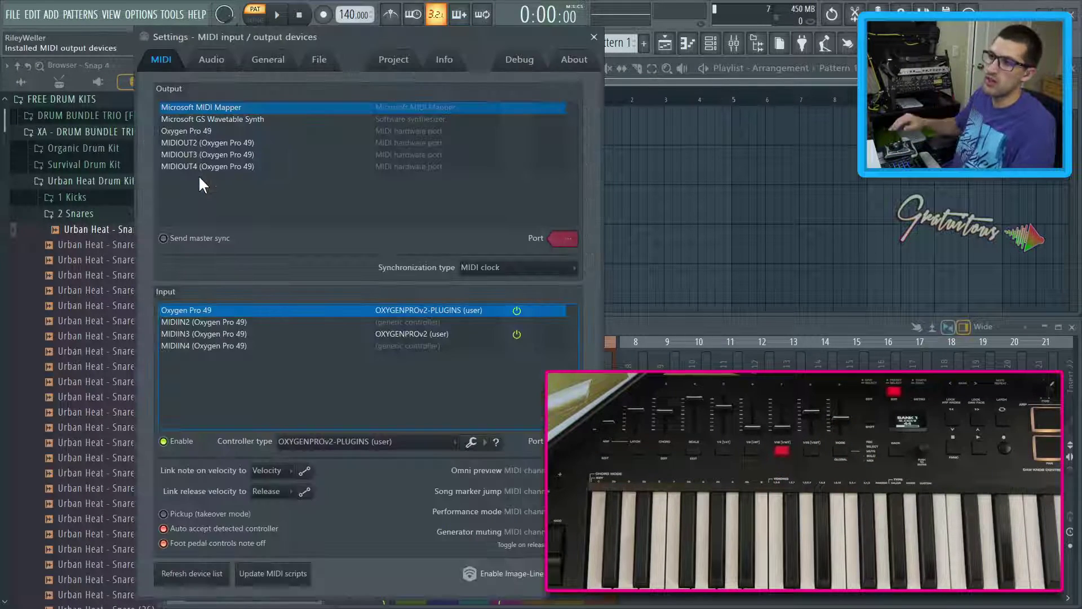
pyautogui.click(184, 512)
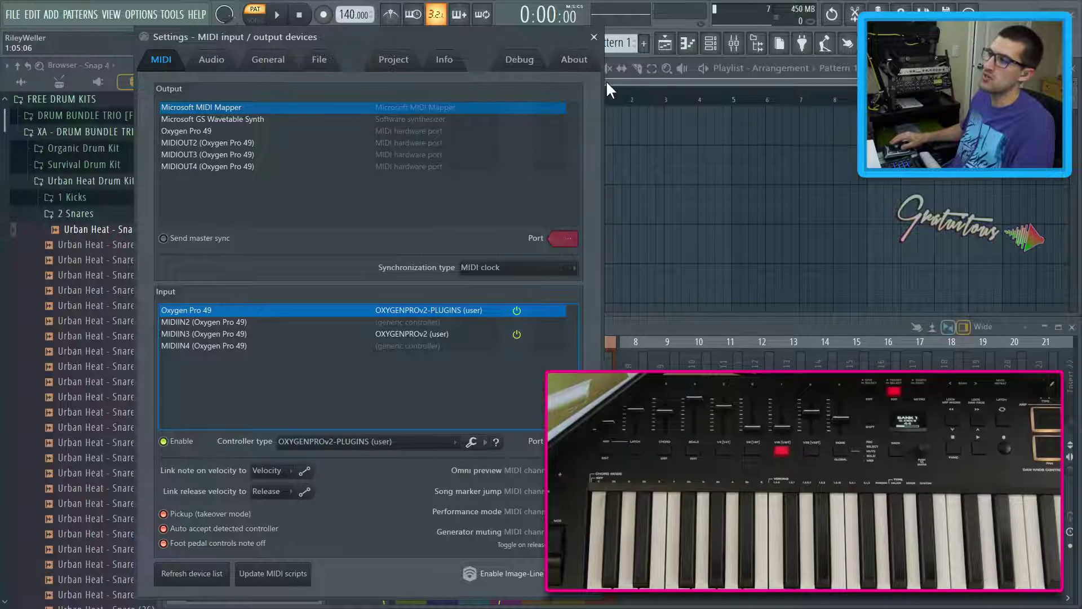
pyautogui.click(593, 36)
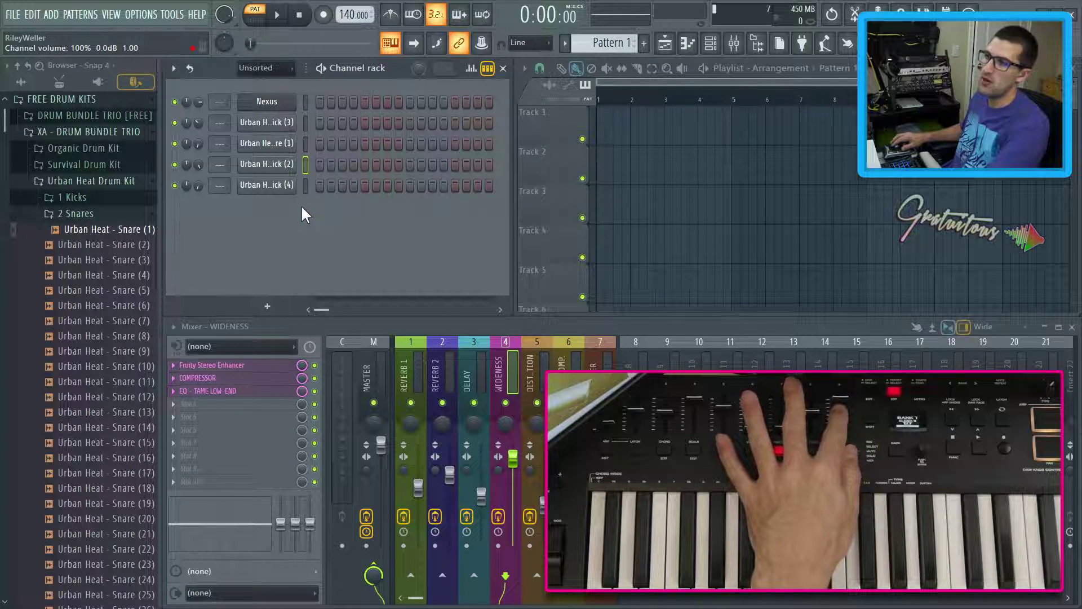
# Step: Select the FLEX channel and move it up under Nexus with Alt+Up
pyautogui.click(304, 190)
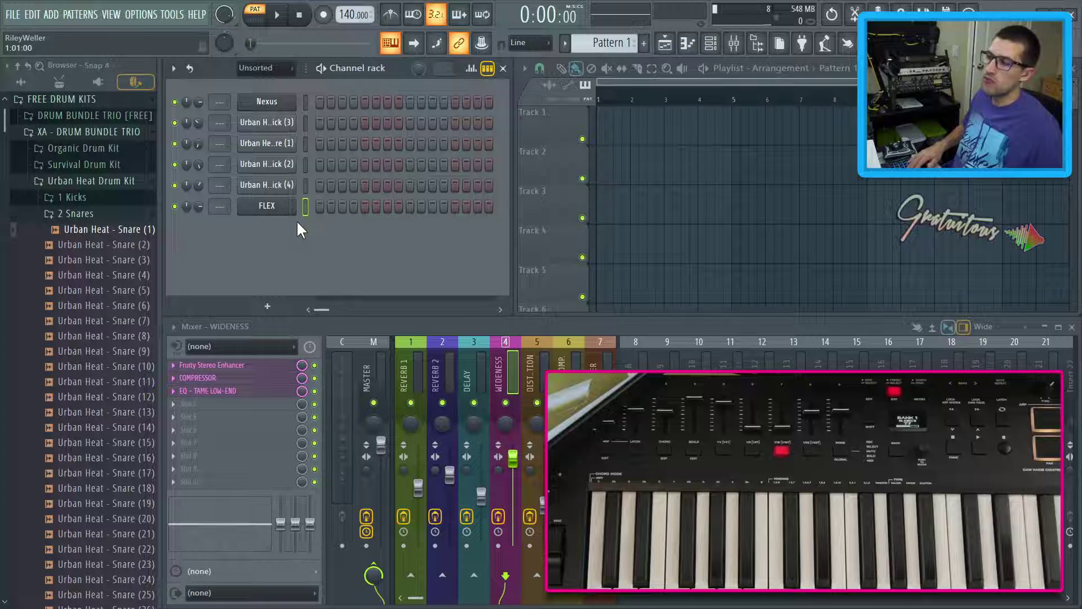
pyautogui.hotkey('alt', 'Up')
pyautogui.hotkey('alt', 'Up')
pyautogui.hotkey('alt', 'Up')
pyautogui.hotkey('alt', 'Up')
# Step: Open the FLEX synth window and move it to the top-left to reveal its lower panels
pyautogui.rightClick(195, 125)
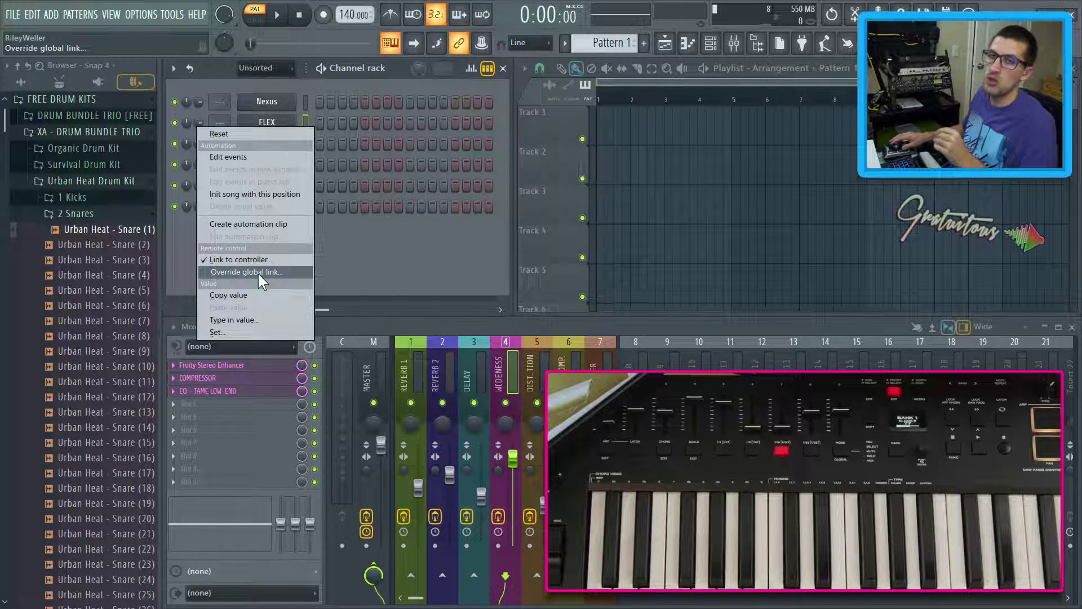
pyautogui.click(335, 256)
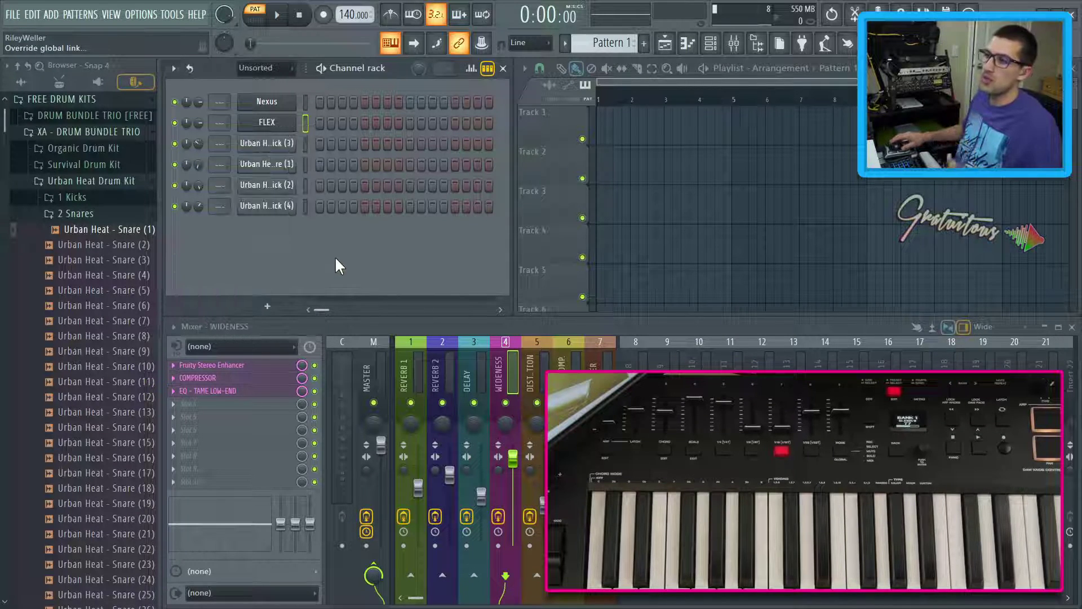
pyautogui.click(276, 123)
pyautogui.moveTo(316, 177); pyautogui.dragTo(246, 71)
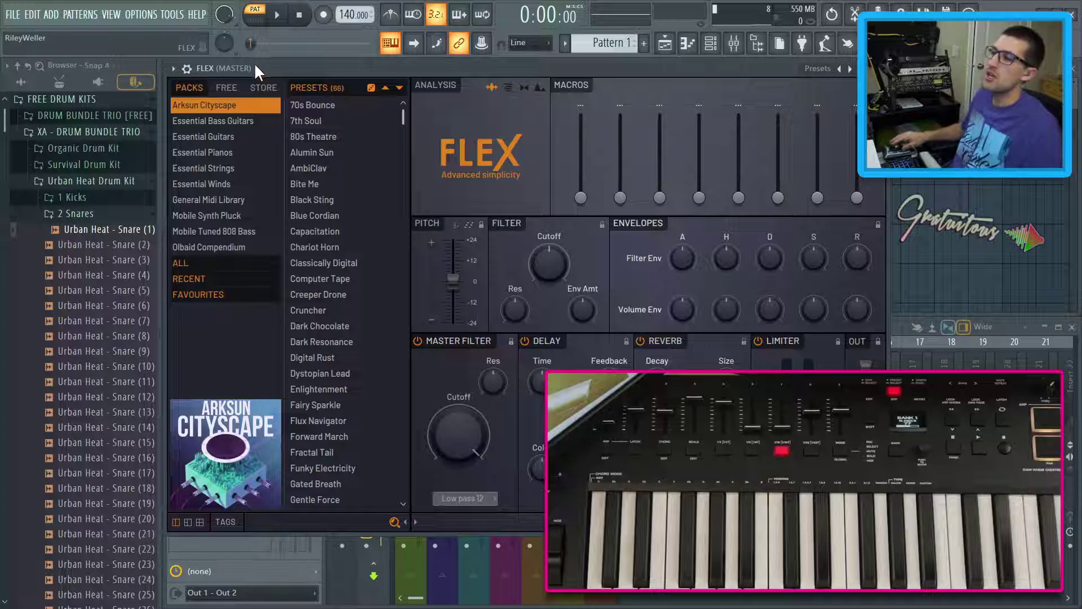
# Step: Set a global controller link on FLEX's Master Filter Cutoff with Override global link
pyautogui.rightClick(546, 268)
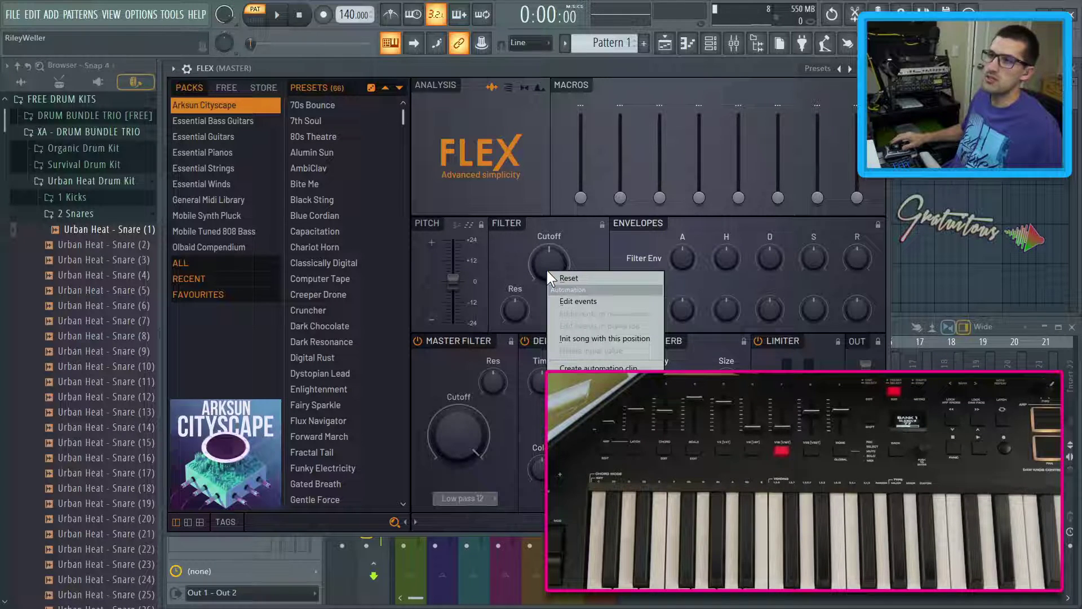
pyautogui.rightClick(461, 419)
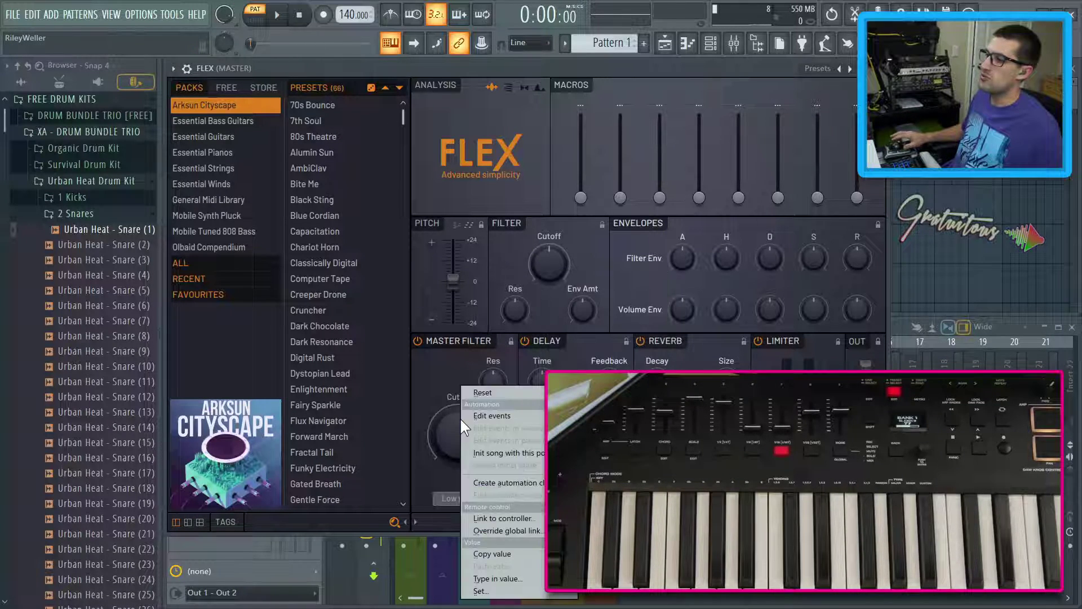
pyautogui.click(506, 530)
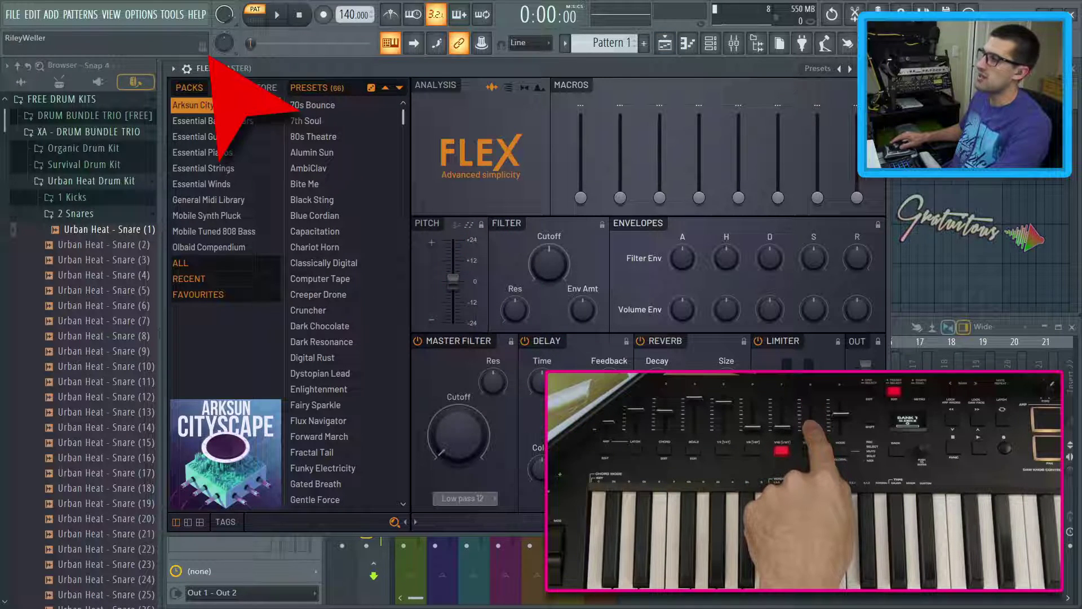
# Step: Test the cutoff link by shifting focus between the playlist, FLEX and the channel rack
pyautogui.press('F5')
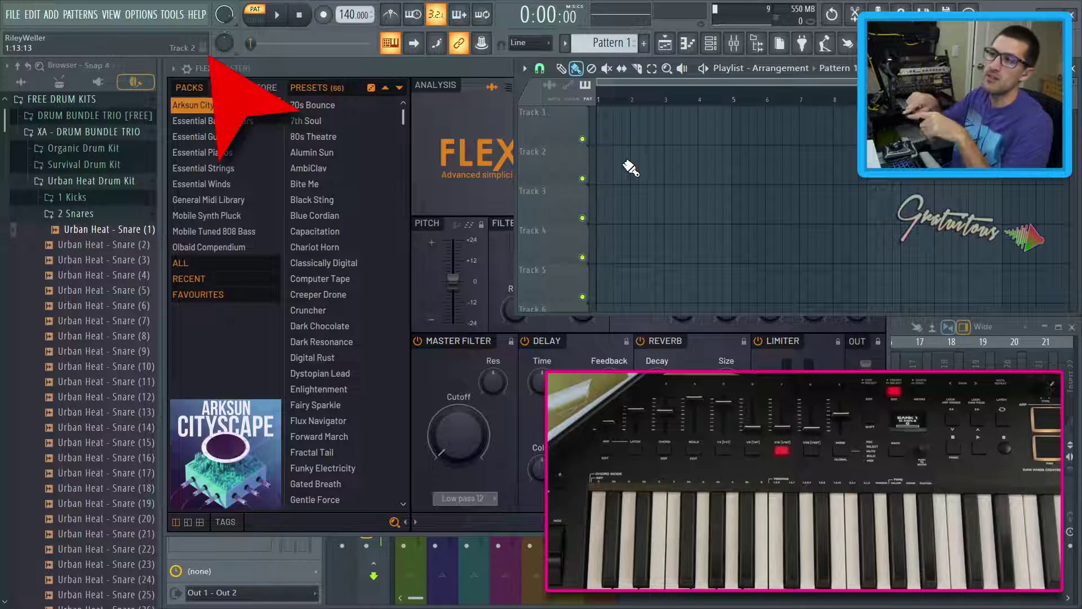
pyautogui.click(496, 68)
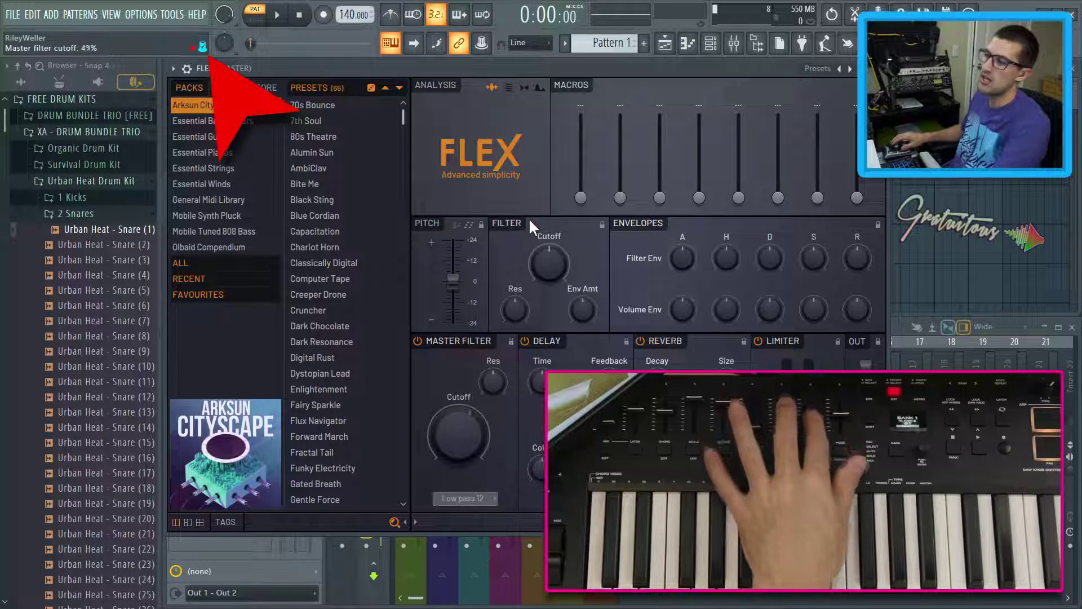
pyautogui.moveTo(522, 71); pyautogui.dragTo(630, 110)
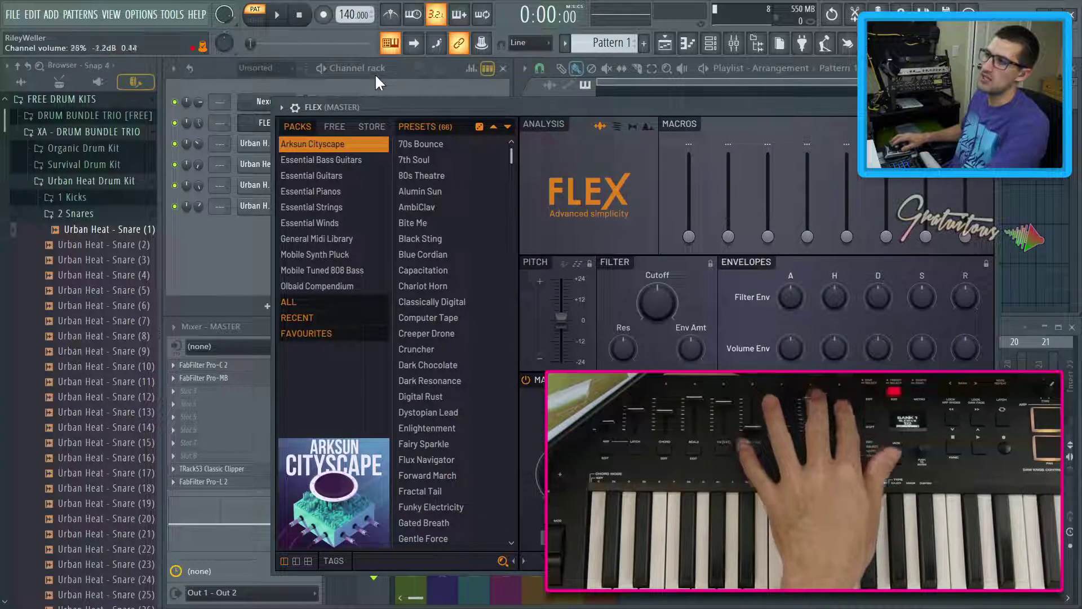
pyautogui.click(375, 77)
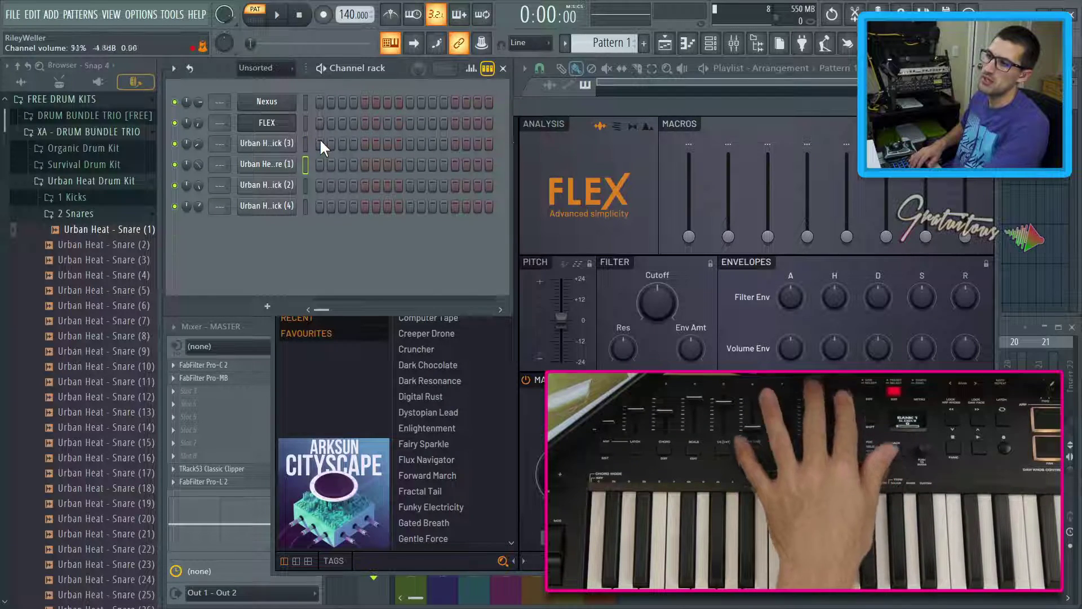
pyautogui.moveTo(523, 101); pyautogui.dragTo(426, 72)
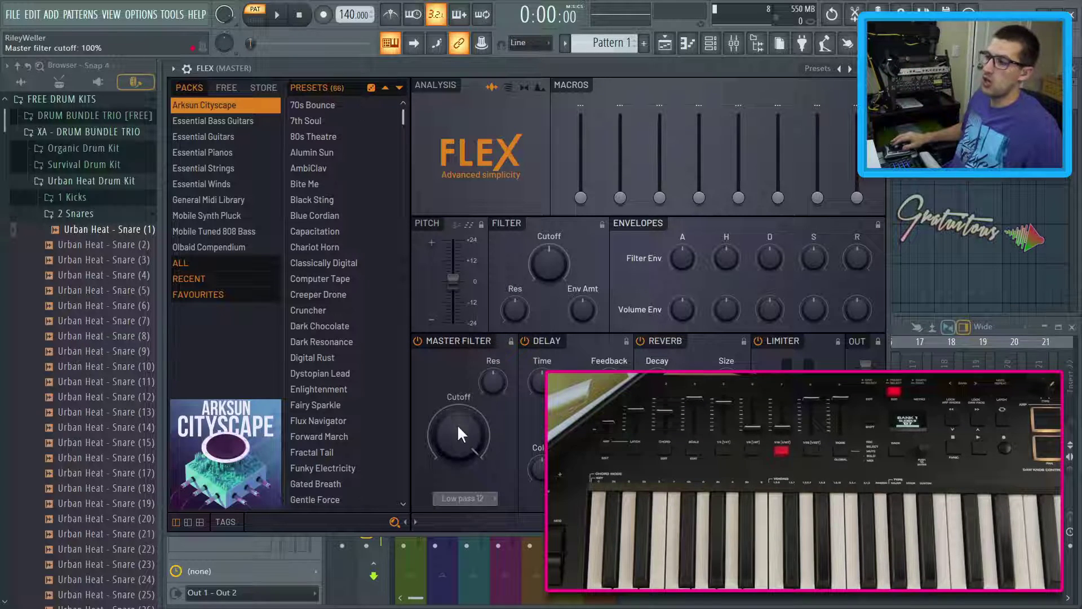
pyautogui.rightClick(459, 440)
pyautogui.click(495, 533)
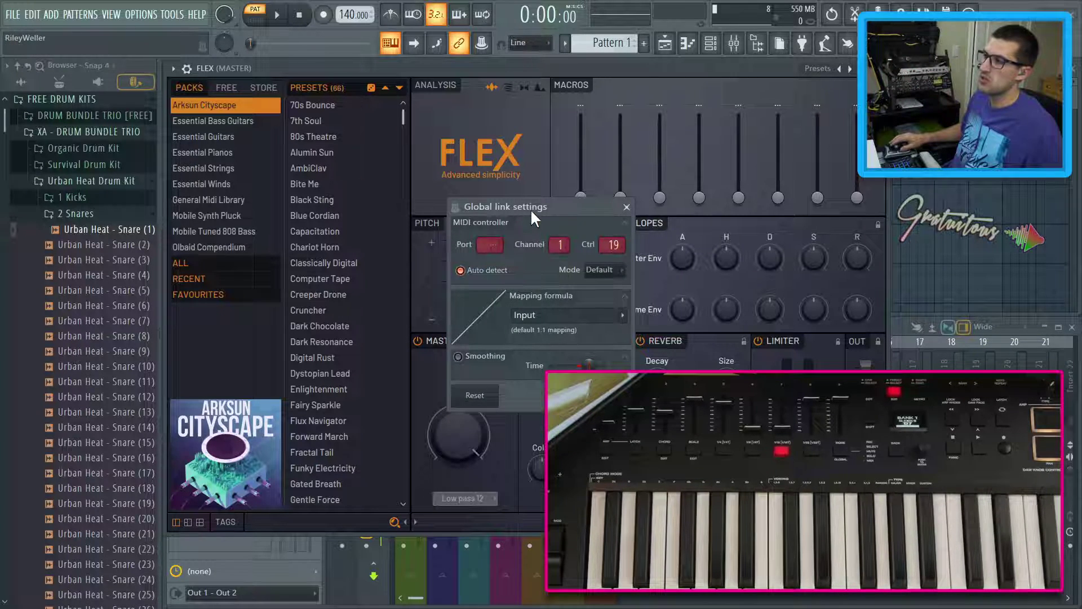
pyautogui.moveTo(530, 208); pyautogui.dragTo(385, 195)
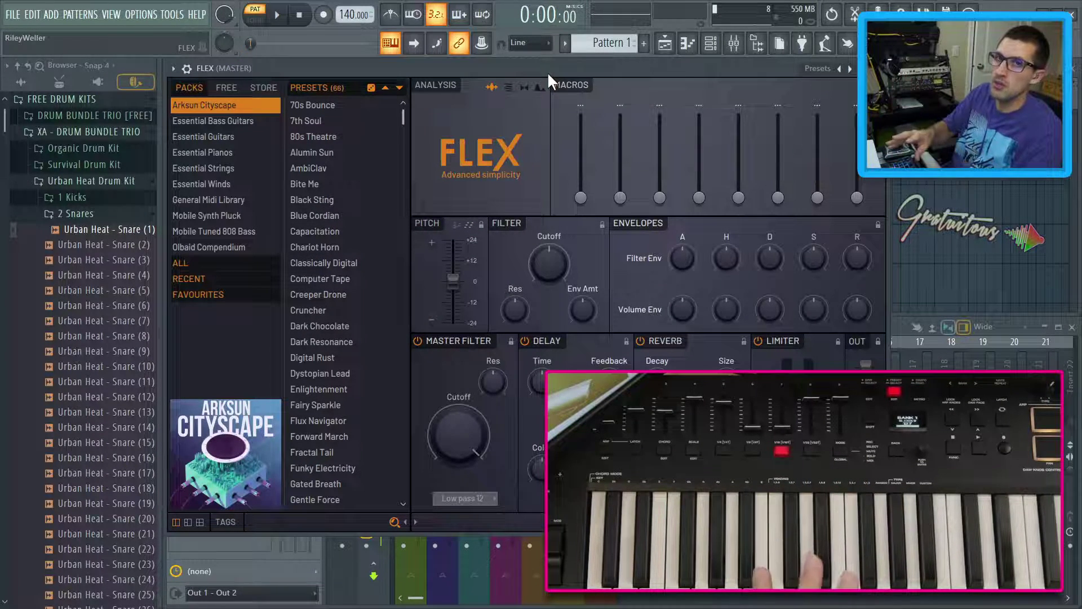
pyautogui.moveTo(547, 73)
pyautogui.mouseDown()
pyautogui.moveTo(561, 93)
pyautogui.moveTo(555, 70)
pyautogui.mouseUp()
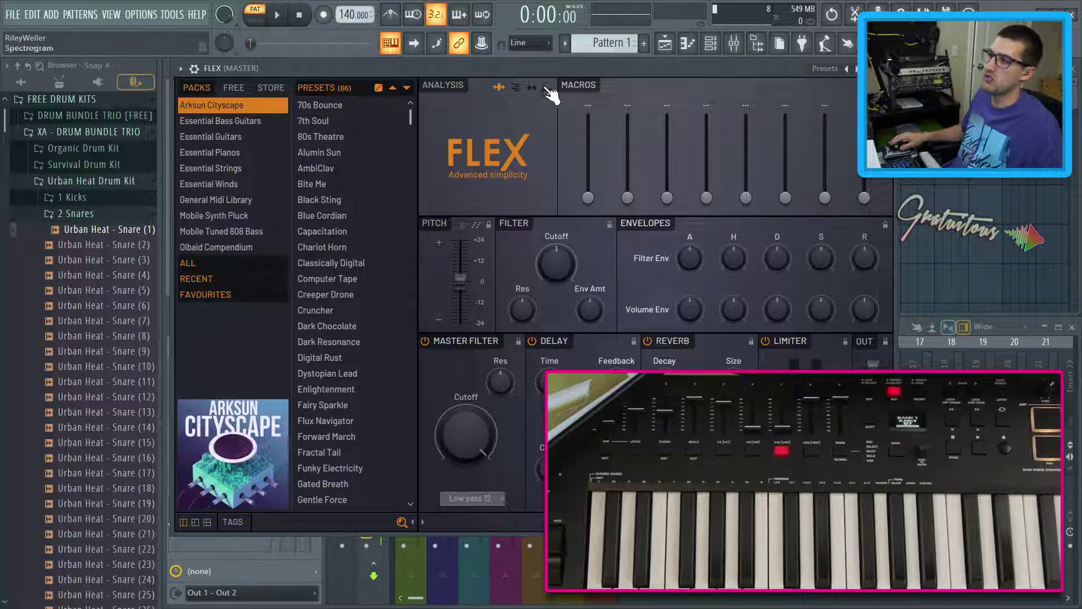
pyautogui.press('Escape')
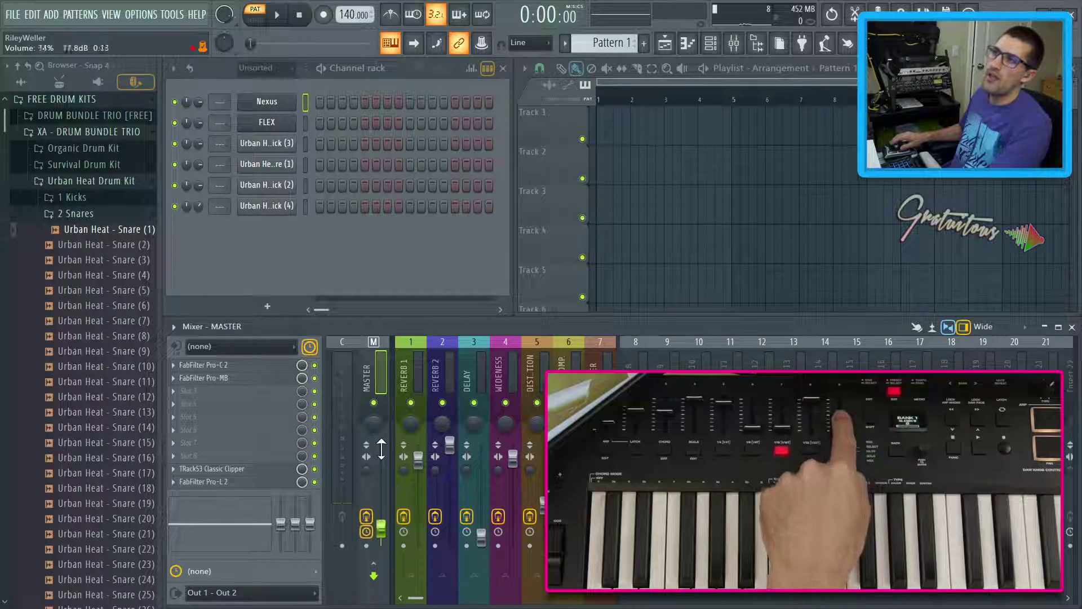
# Step: Raise the master volume to 125% and close the FLEX and Nexus plugin windows
pyautogui.moveTo(381, 467); pyautogui.dragTo(381, 448)
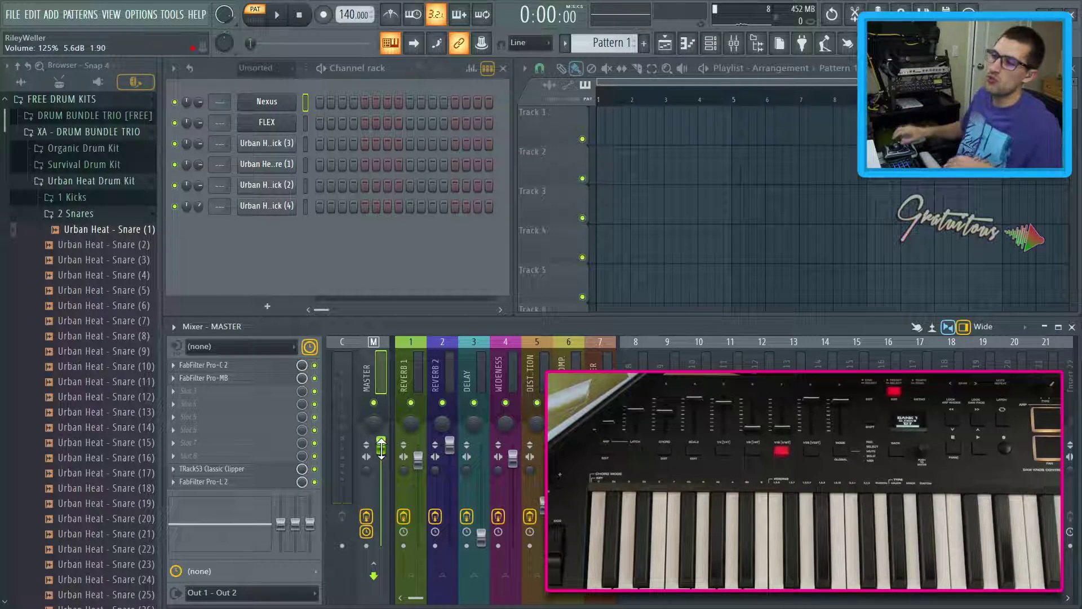
pyautogui.click(280, 122)
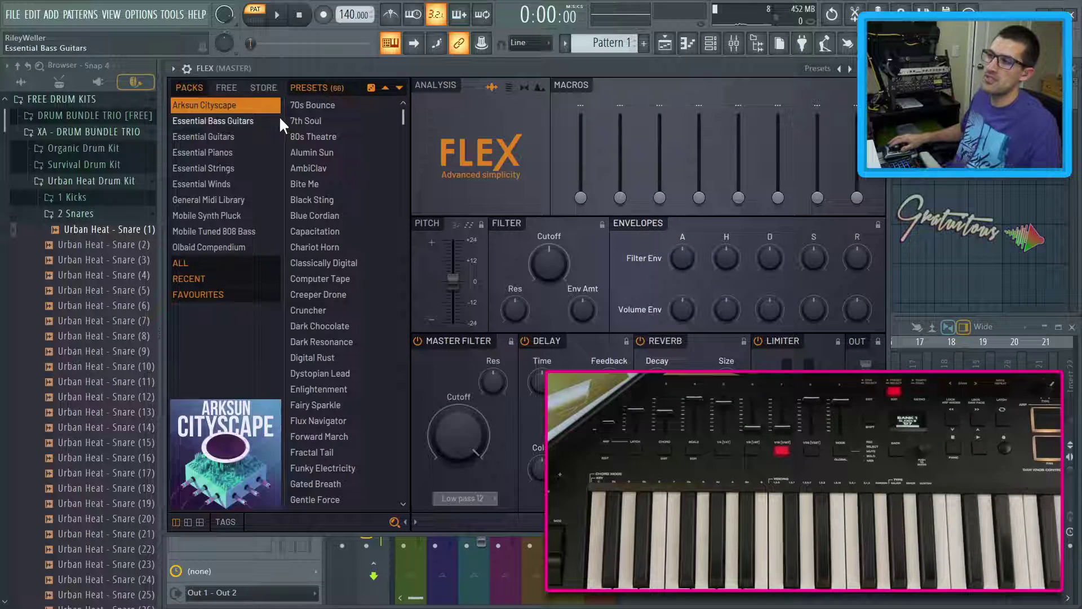
pyautogui.press('Escape')
pyautogui.click(277, 103)
pyautogui.press('Escape')
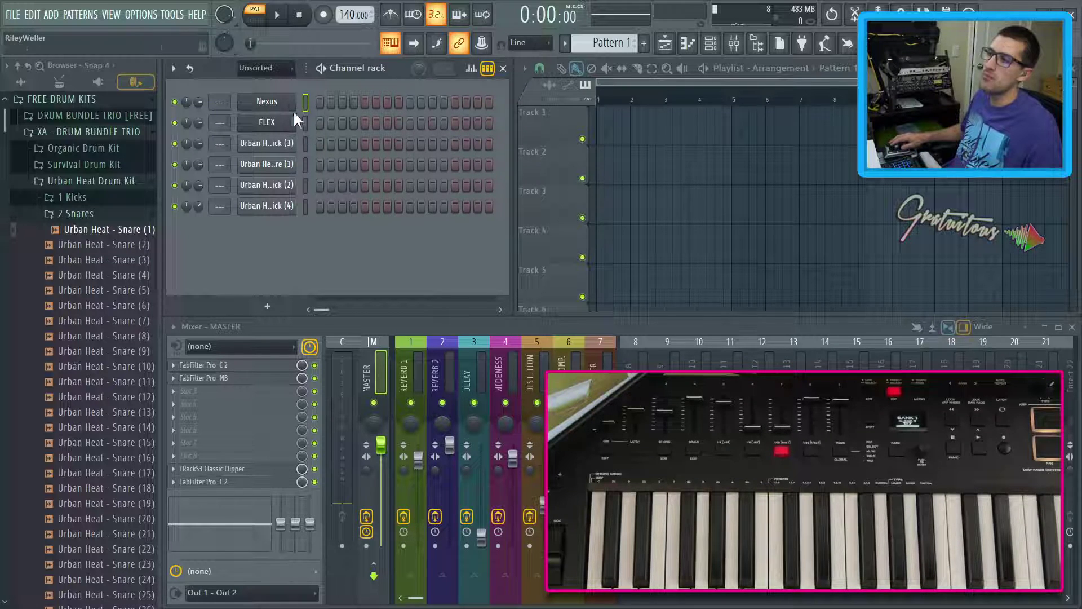
# Step: Close the FLEX window and switch the browser to show all folders
pyautogui.click(276, 123)
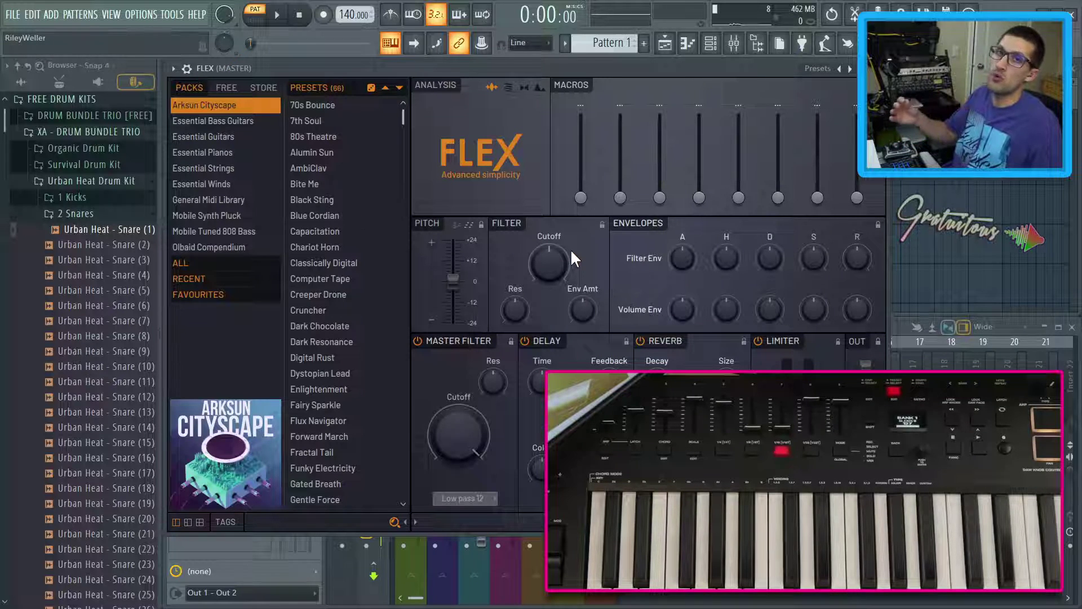
pyautogui.press('Escape')
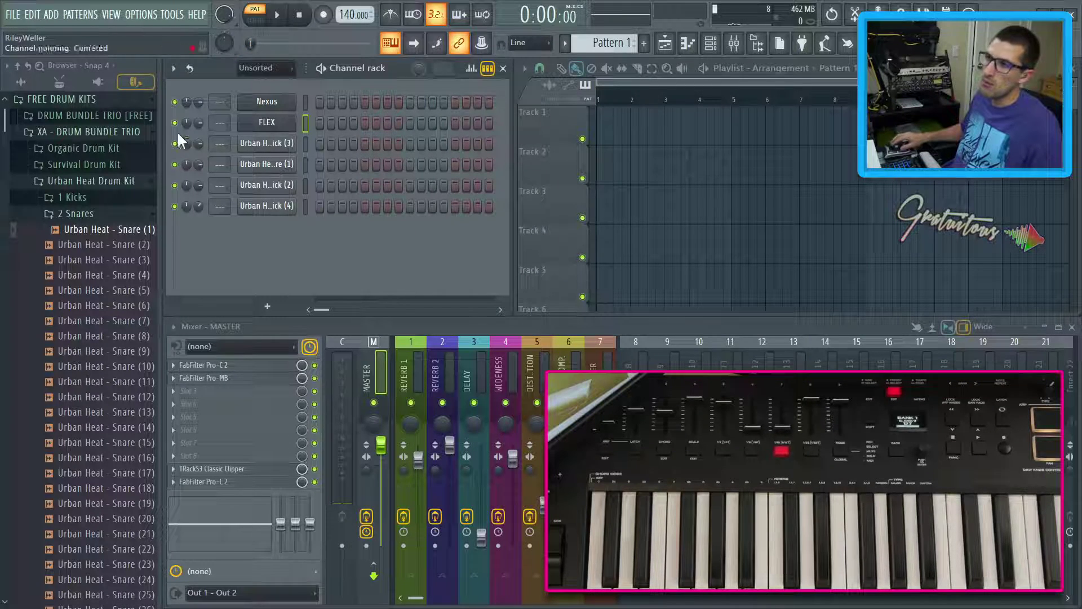
pyautogui.click(20, 82)
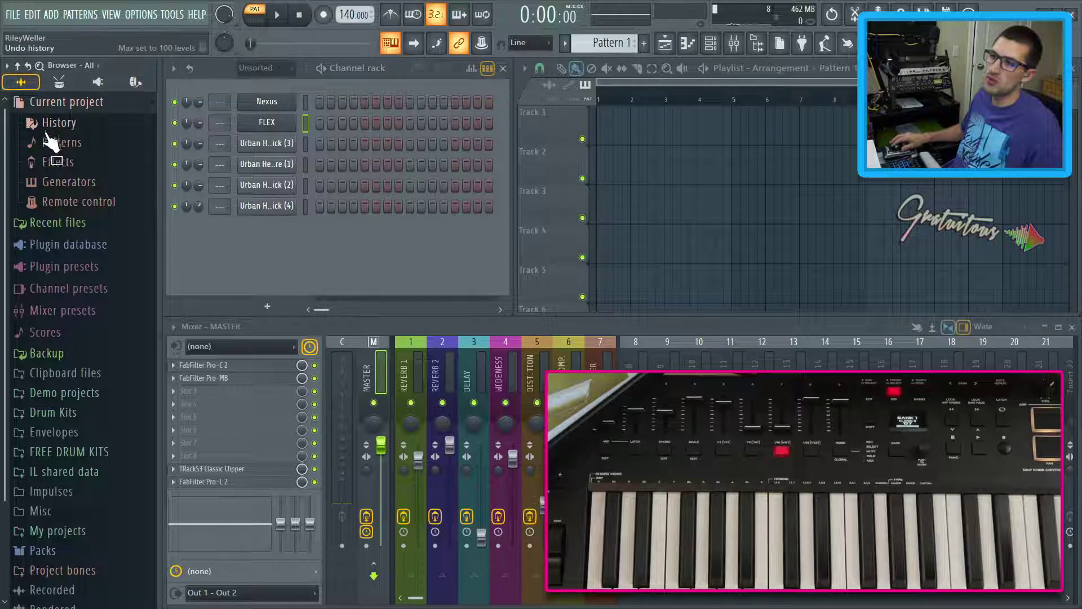
# Step: Expand Remote control, drop 'Omni - Mod wheel' into the channel rack, and open Nexus 3
pyautogui.click(72, 202)
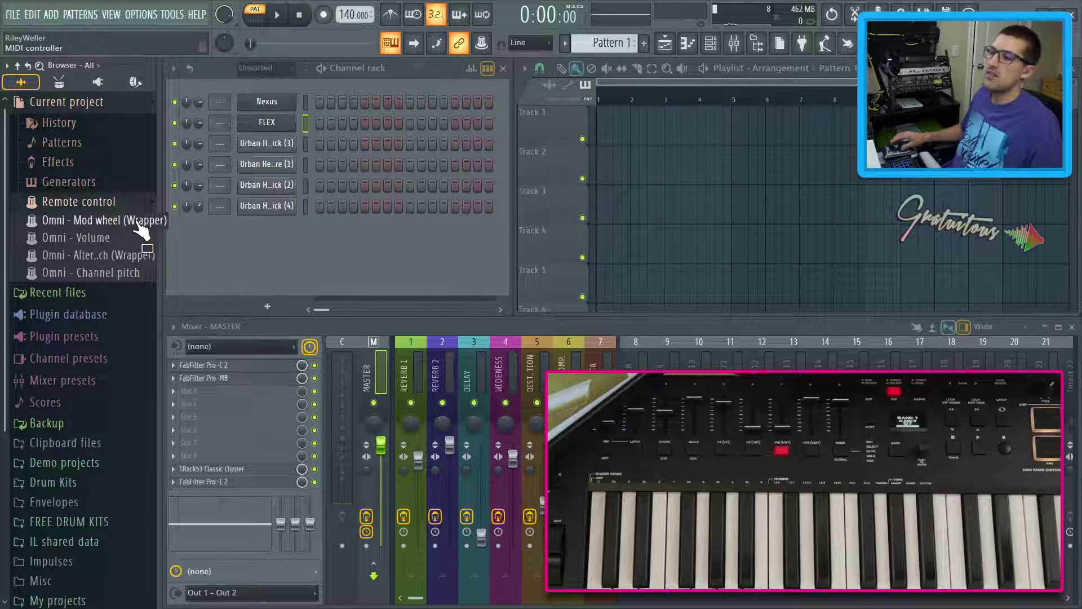
pyautogui.moveTo(140, 223); pyautogui.dragTo(192, 230)
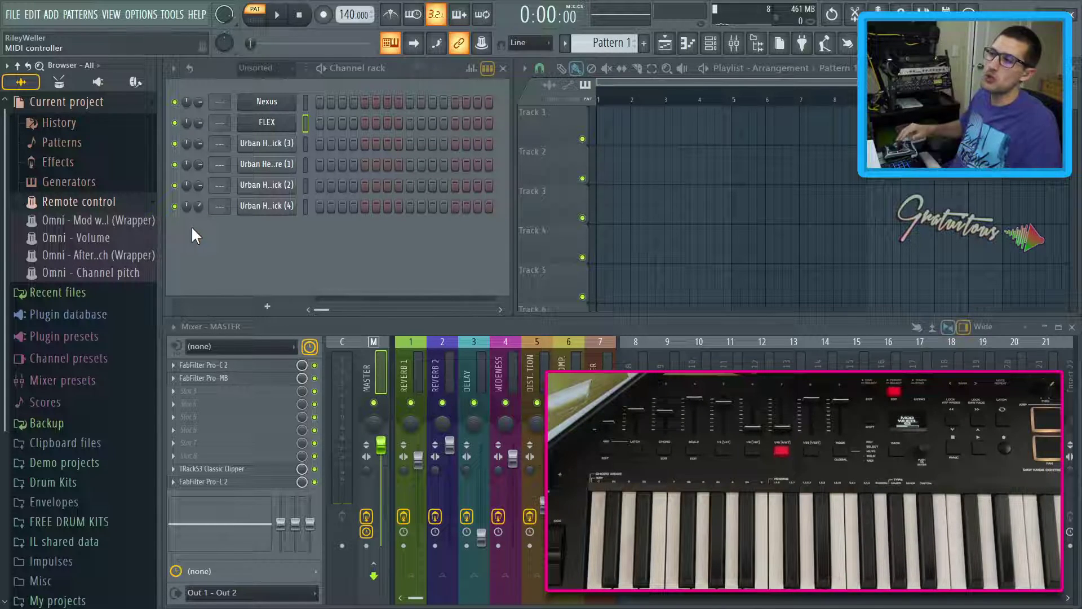
pyautogui.click(234, 263)
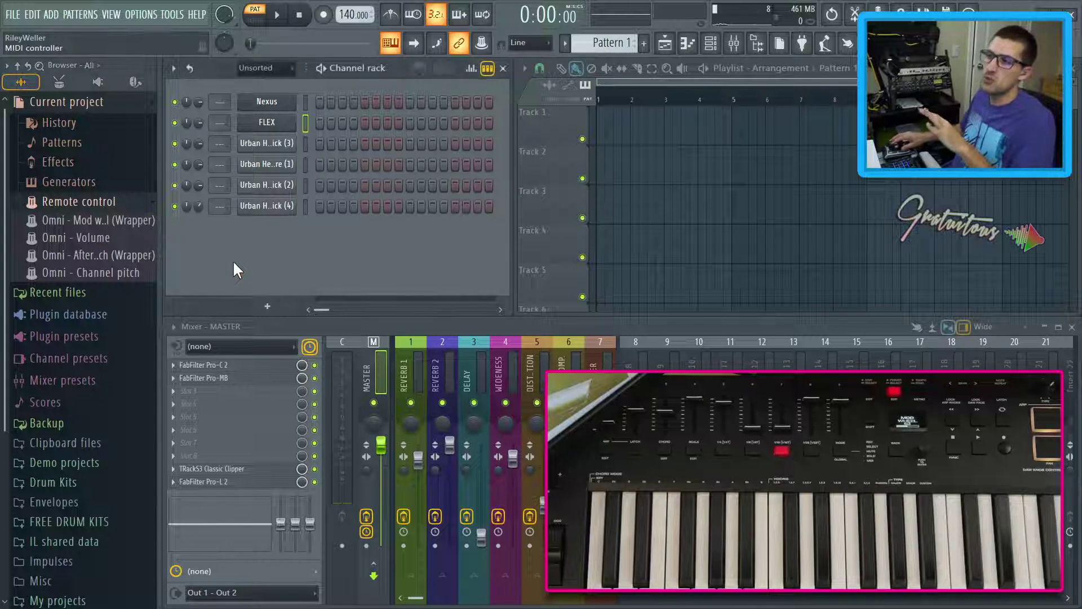
pyautogui.click(285, 100)
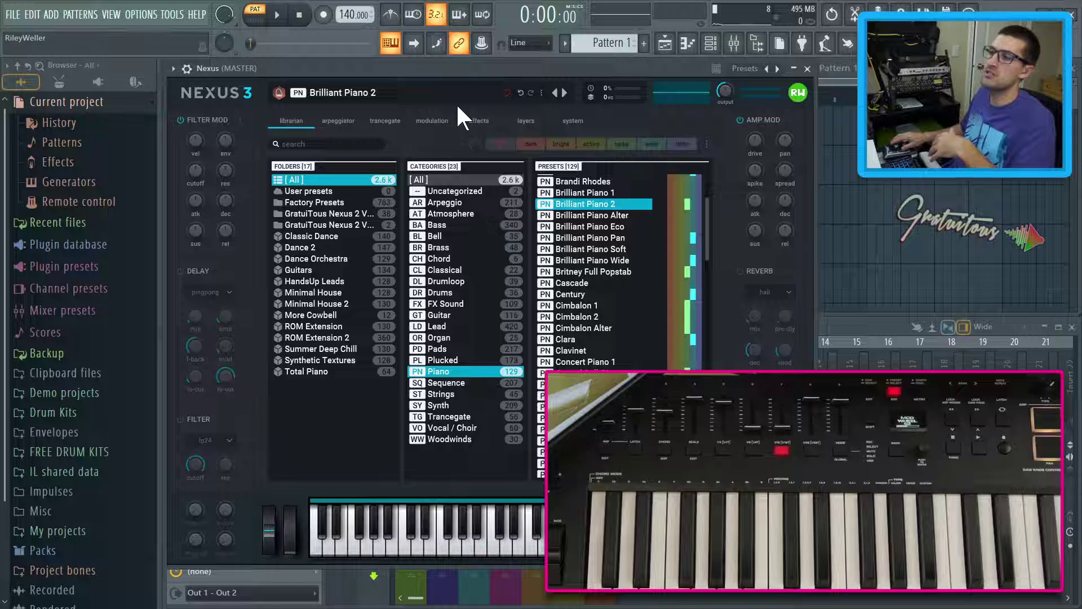
# Step: Enable Multilink, touch the Filter Mod envelope knob, and override its global link
pyautogui.click(484, 47)
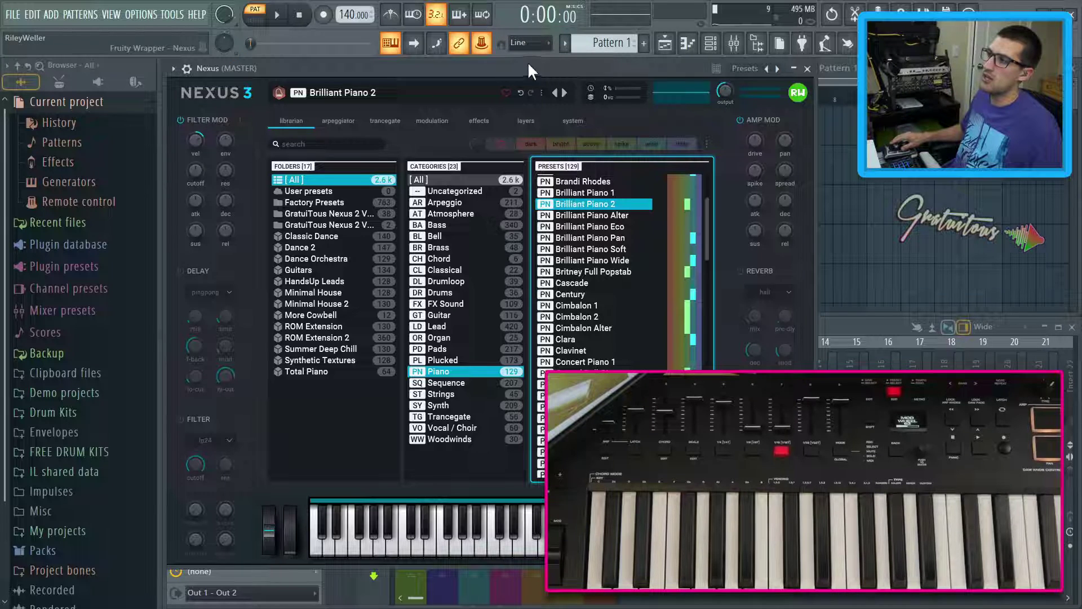
pyautogui.moveTo(233, 141); pyautogui.dragTo(228, 110)
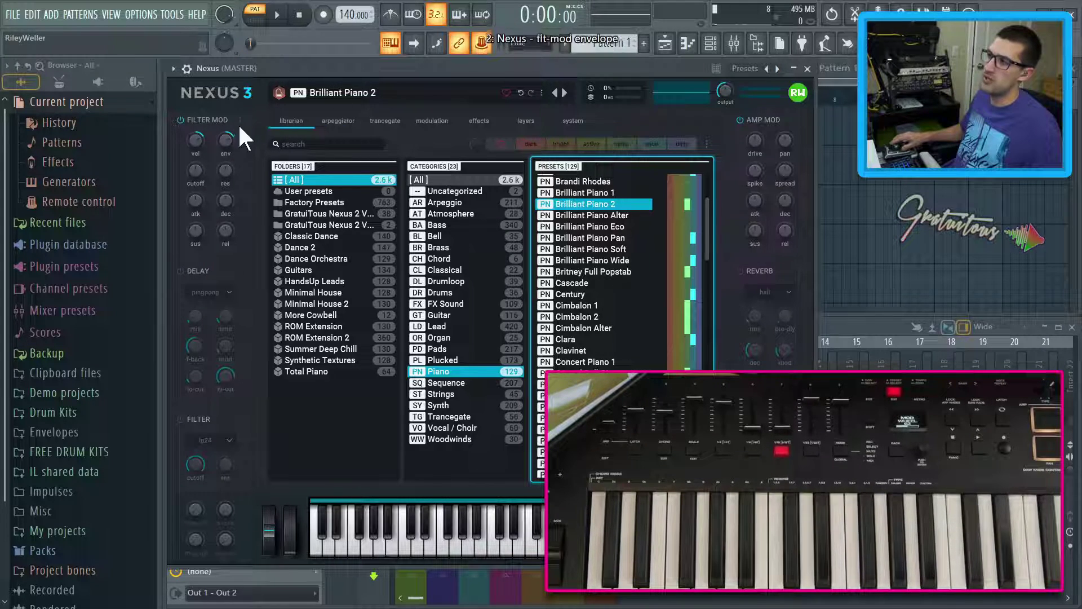
pyautogui.click(484, 46)
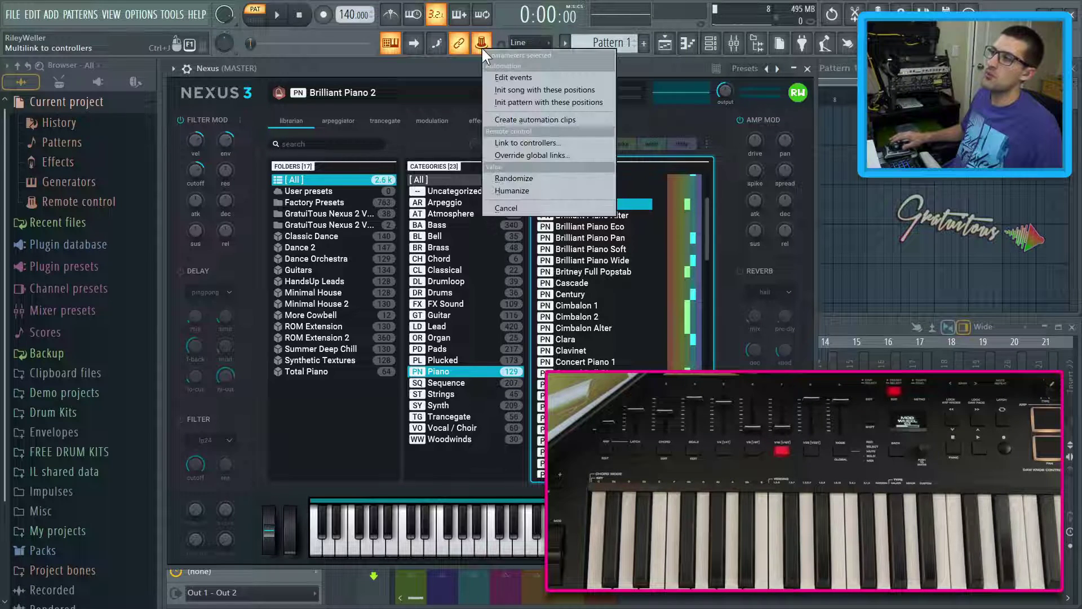
pyautogui.click(533, 156)
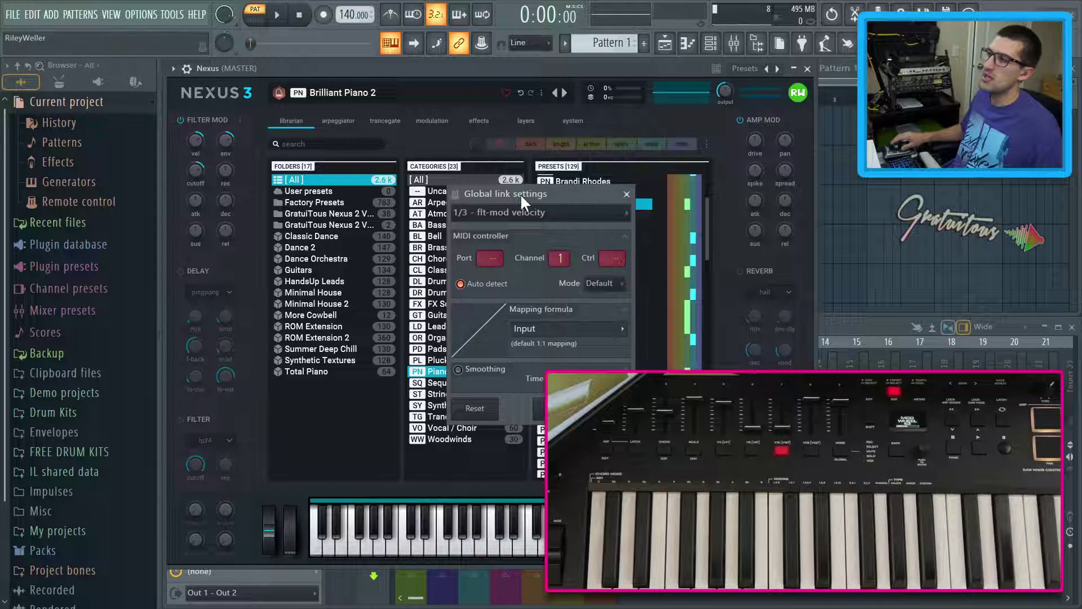
pyautogui.moveTo(519, 194); pyautogui.dragTo(273, 157)
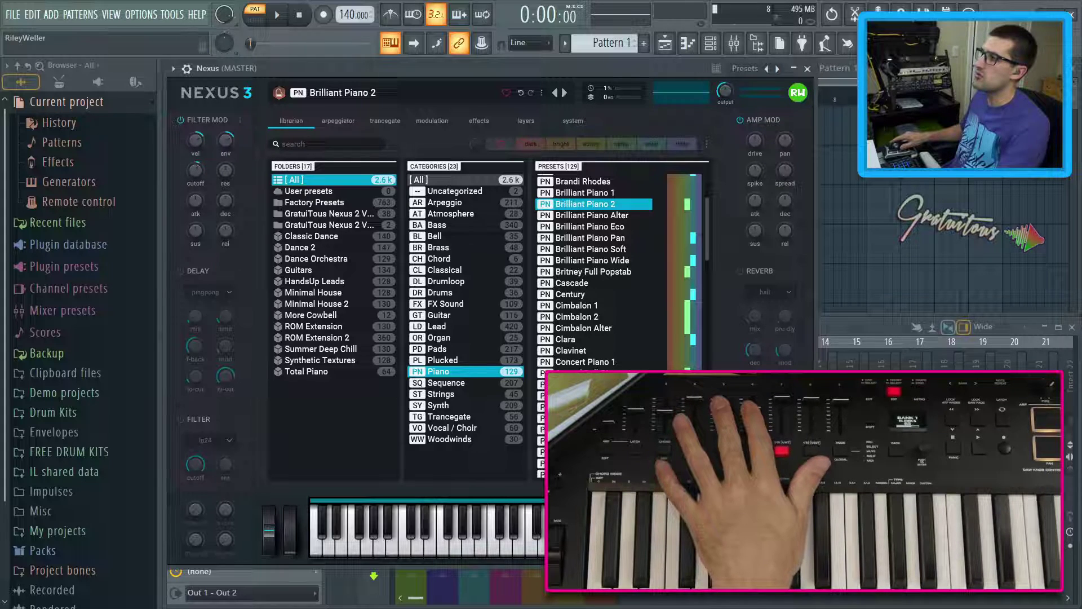
# Step: Switch to the playlist and back to Nexus 3, then close the Nexus 3 window
pyautogui.click(846, 85)
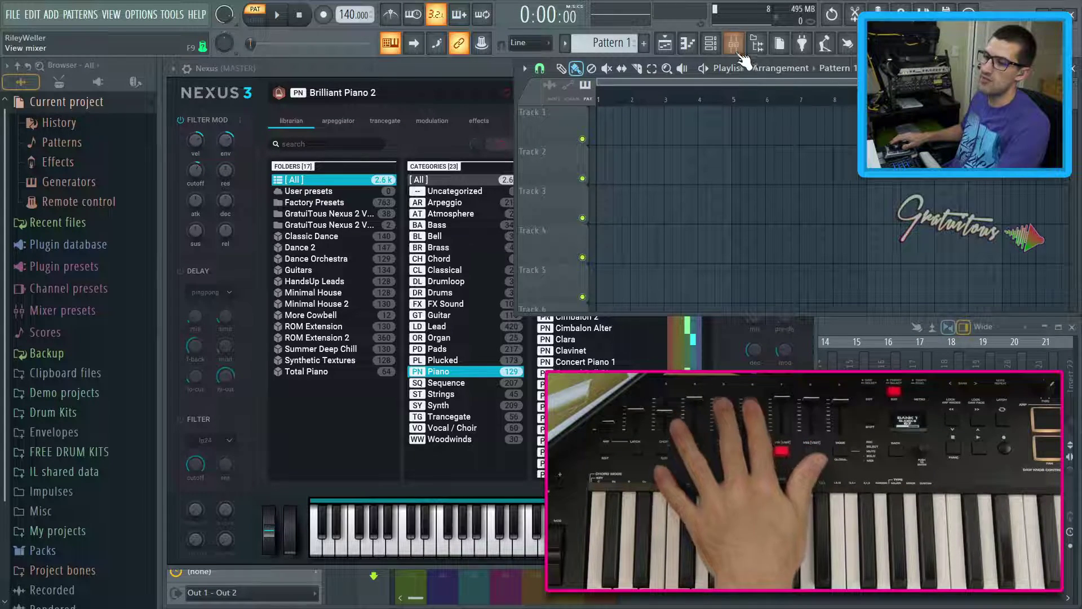
pyautogui.click(300, 69)
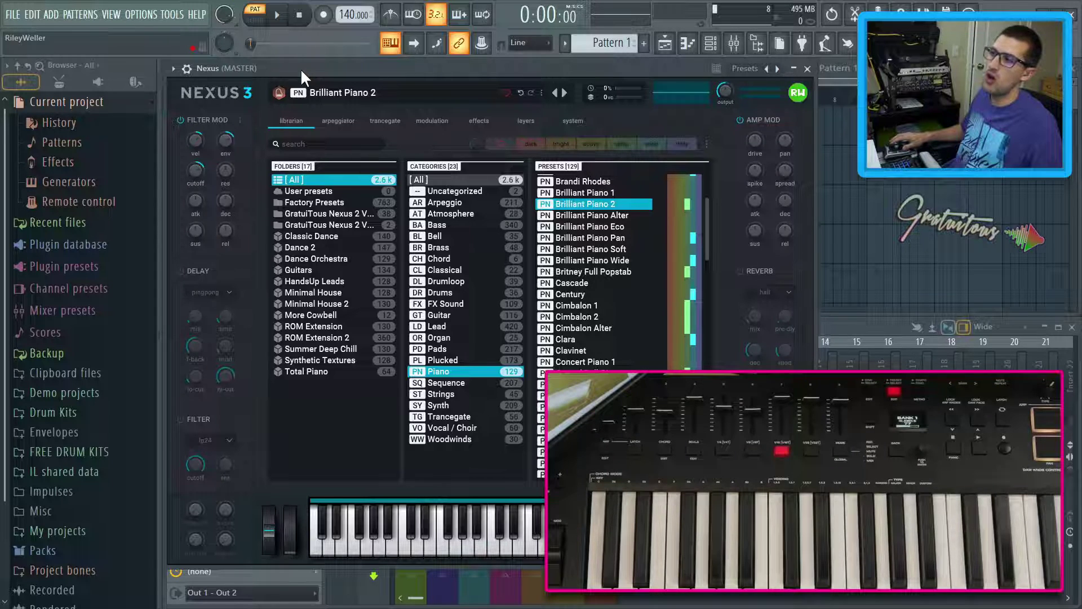
pyautogui.press('Escape')
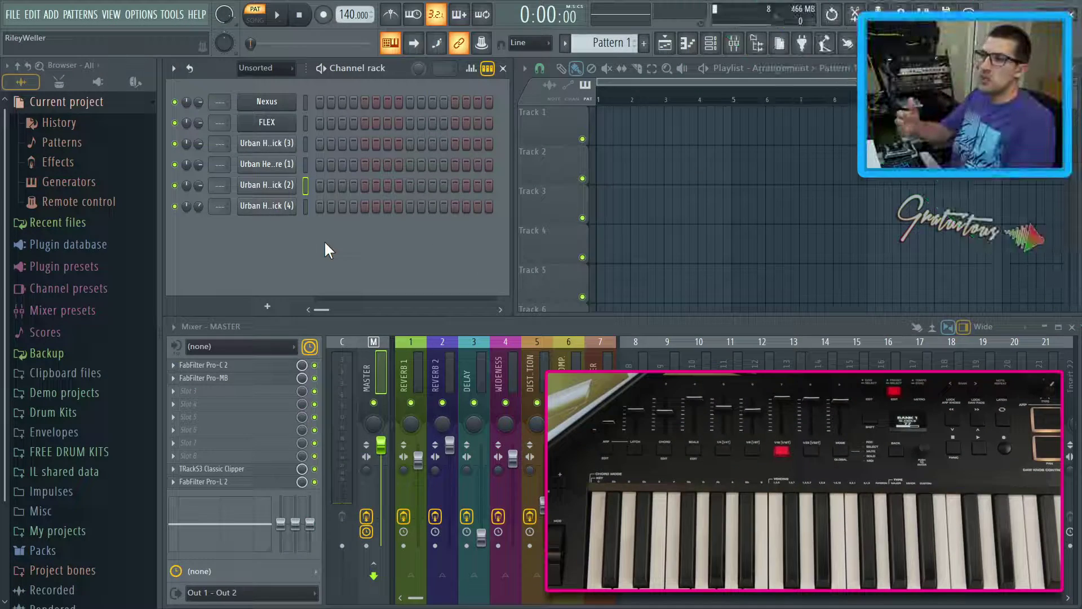
pyautogui.press('F10')
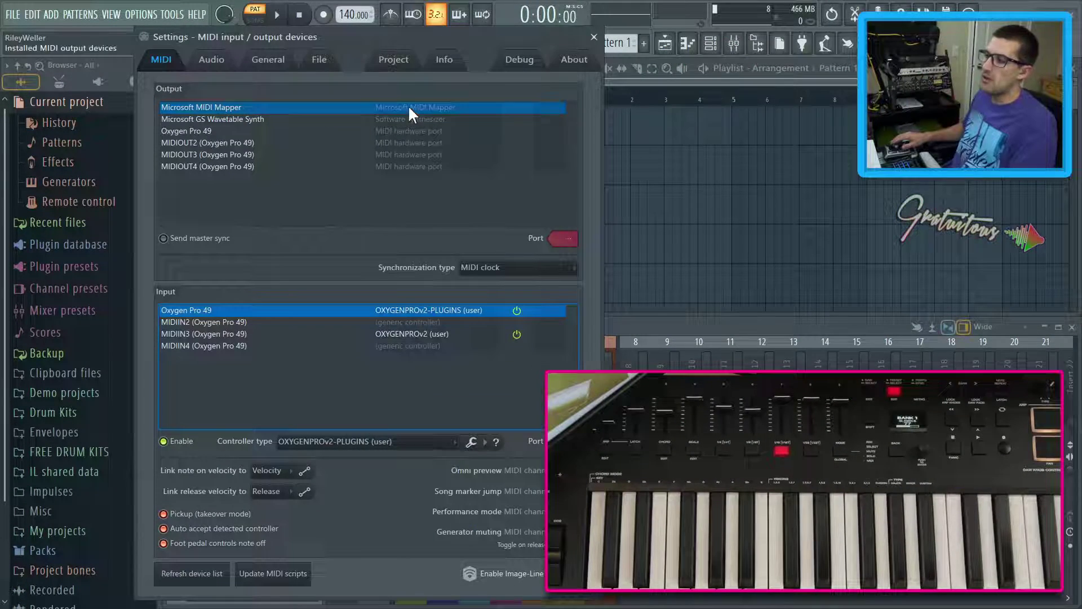
pyautogui.moveTo(426, 36); pyautogui.dragTo(344, 32)
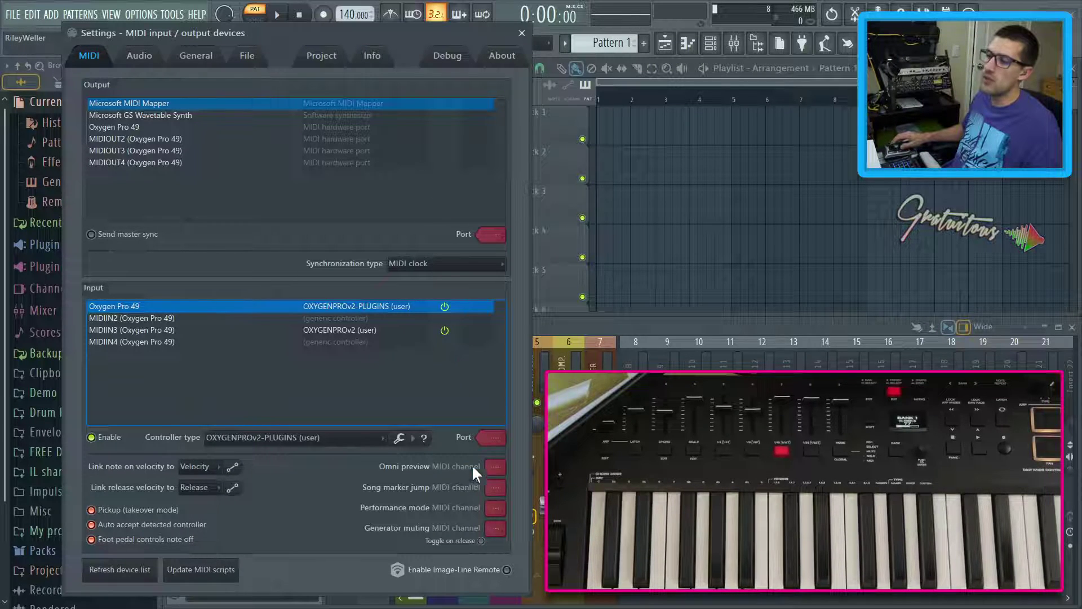
pyautogui.press('Escape')
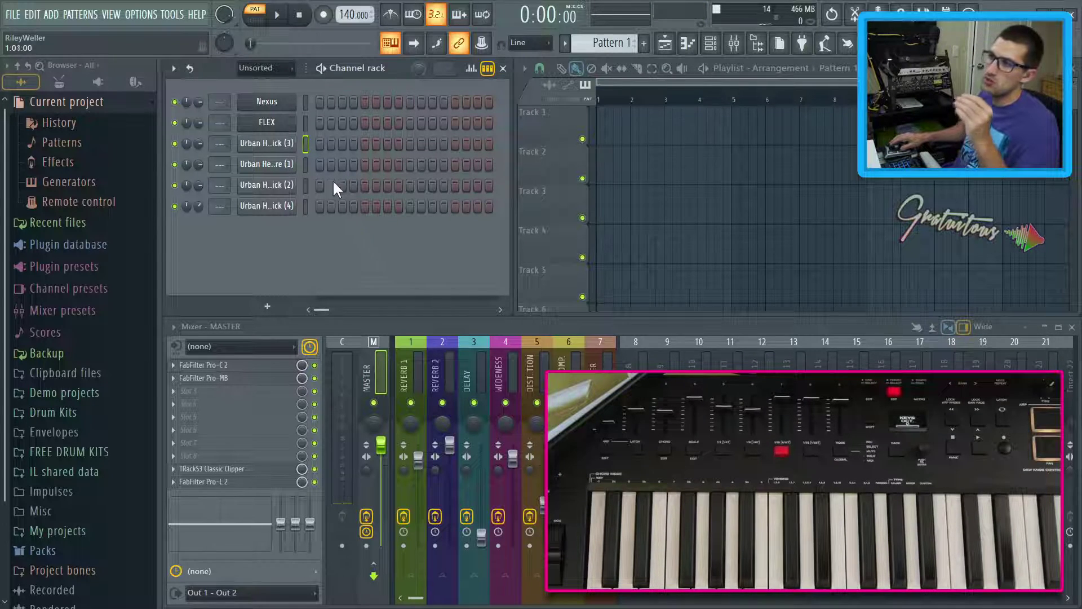
# Step: Select the snare channel and check the MIDI input/output settings
pyautogui.click(309, 163)
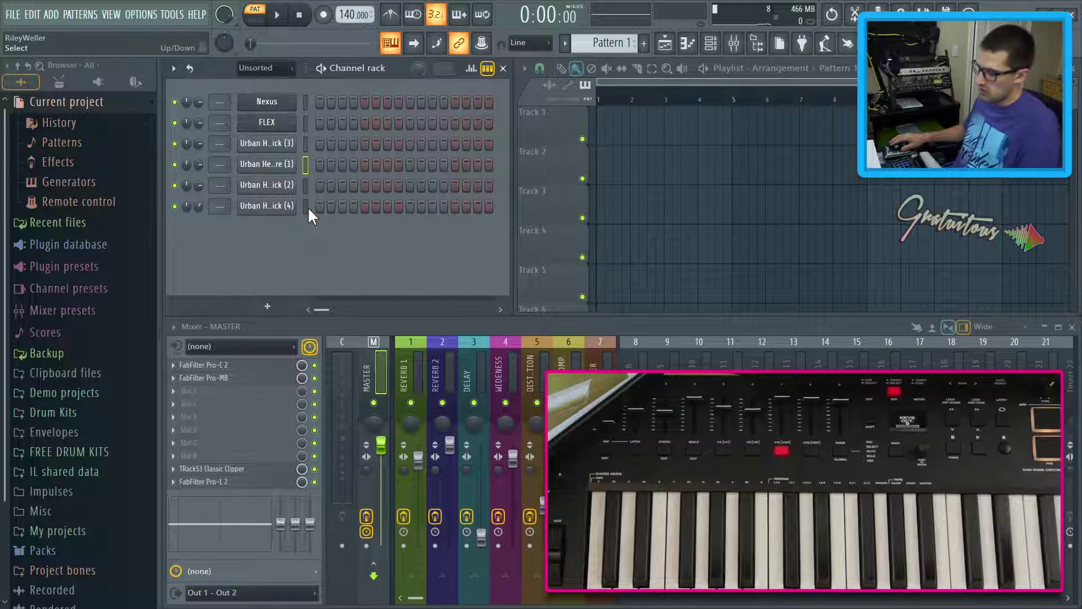
pyautogui.press('F10')
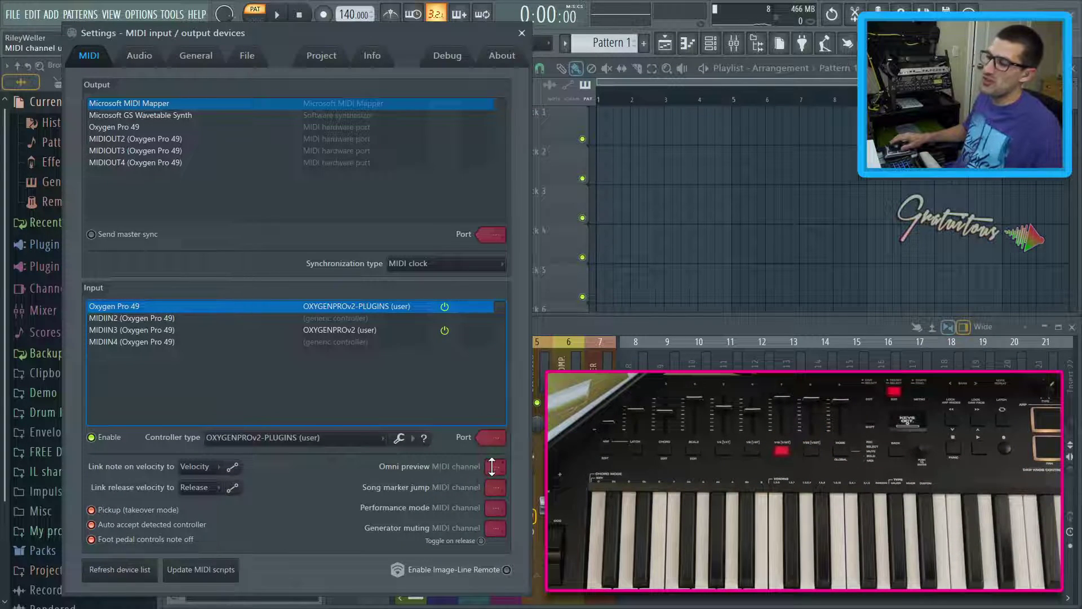
pyautogui.press('F10')
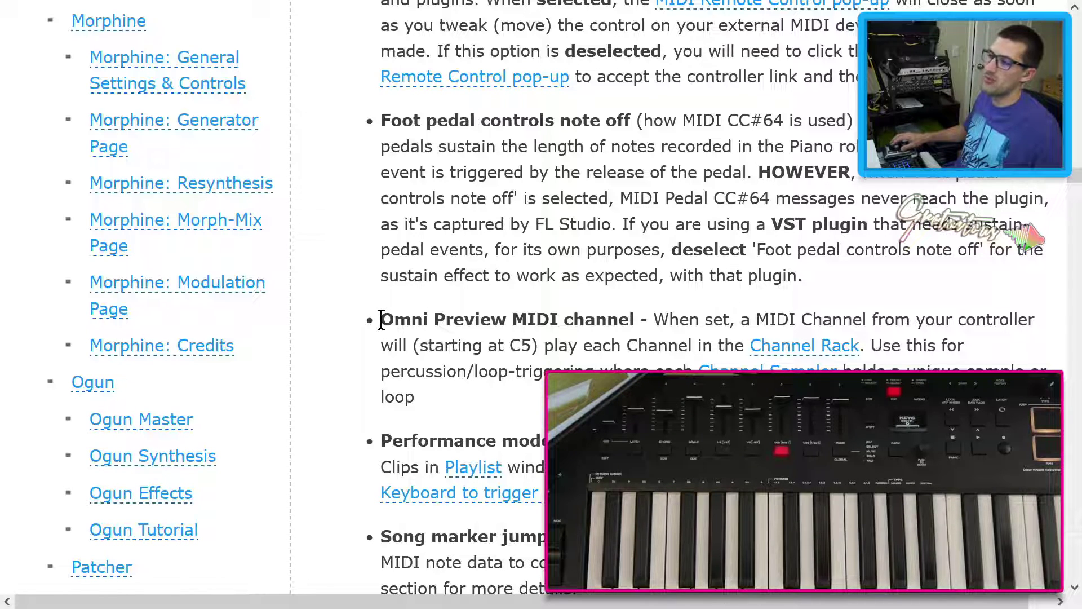
# Step: Highlight the Omni Preview MIDI channel heading and paragraph in the manual
pyautogui.moveTo(381, 319); pyautogui.dragTo(475, 372)
pyautogui.click(391, 320)
pyautogui.moveTo(383, 318); pyautogui.dragTo(649, 319)
pyautogui.click(671, 319)
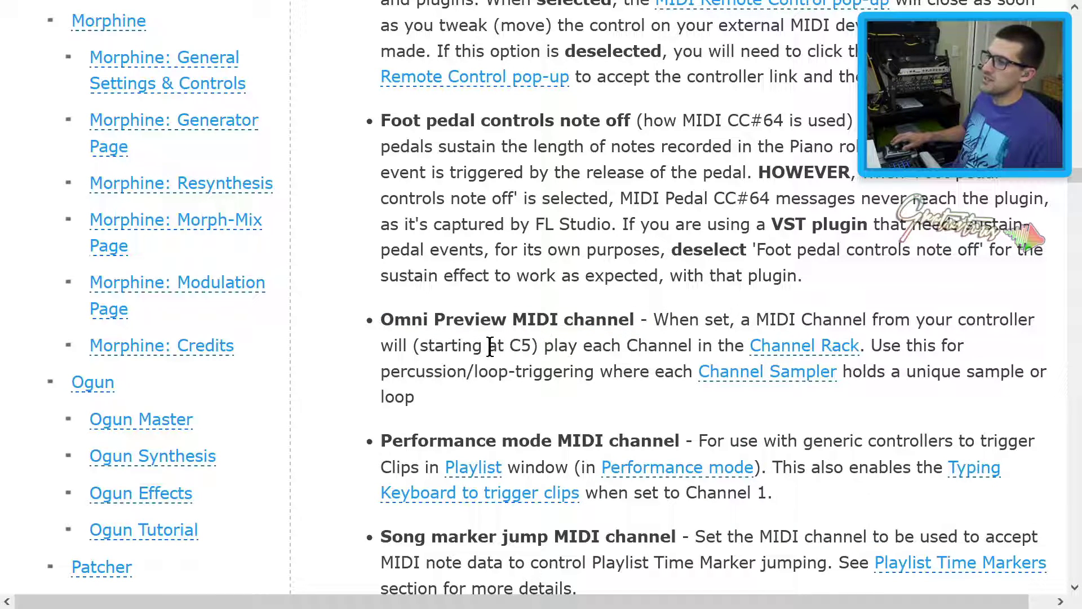
# Step: Highlight the C5 starting note and Omni Preview description, then return to FL Studio
pyautogui.moveTo(511, 339); pyautogui.dragTo(536, 340)
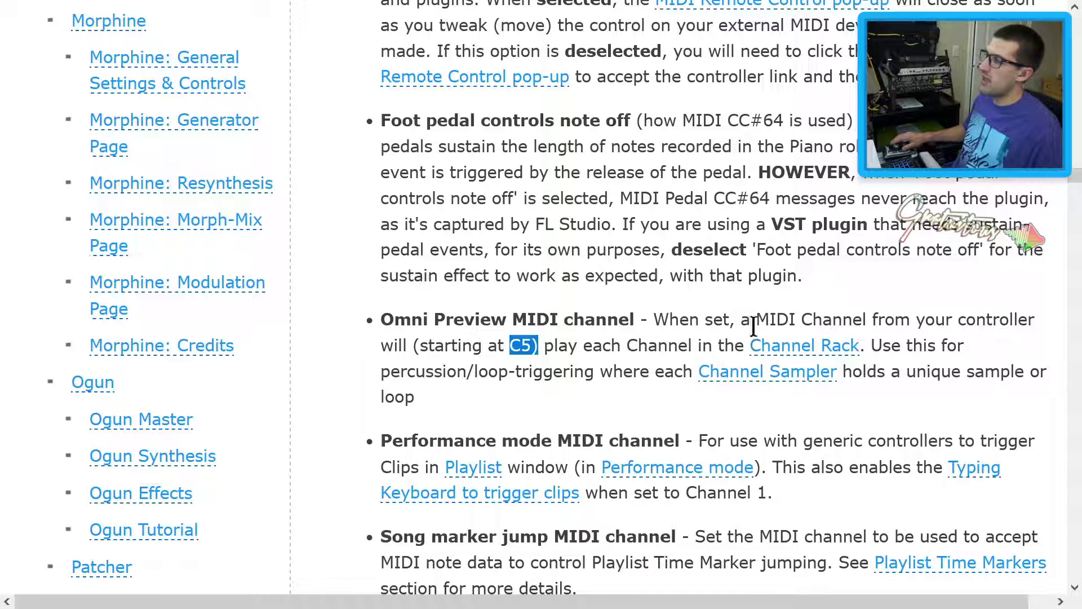
pyautogui.click(671, 321)
pyautogui.moveTo(667, 323); pyautogui.dragTo(742, 425)
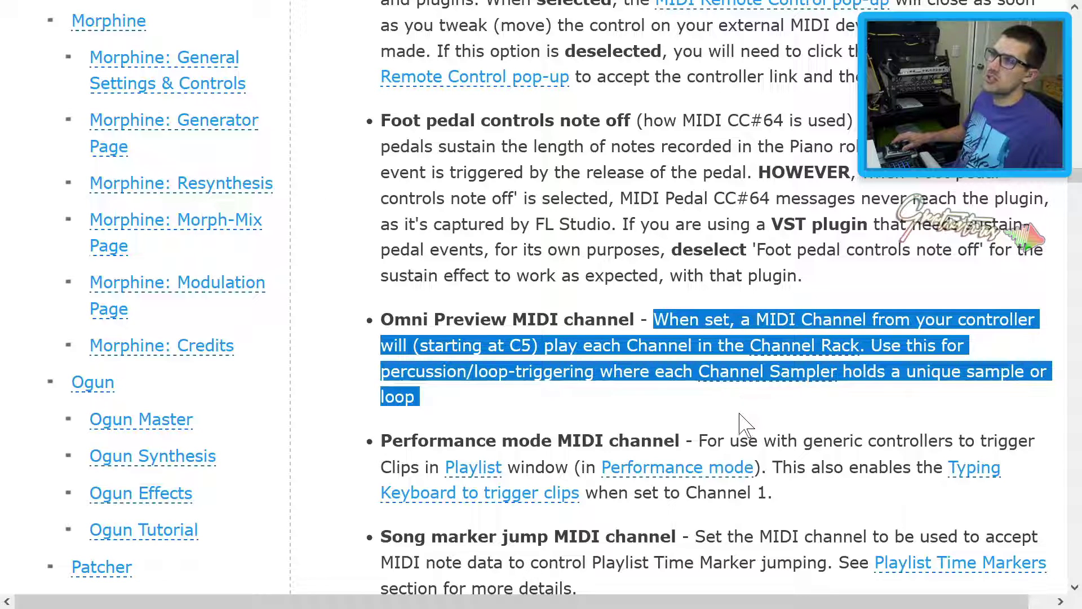
pyautogui.click(695, 408)
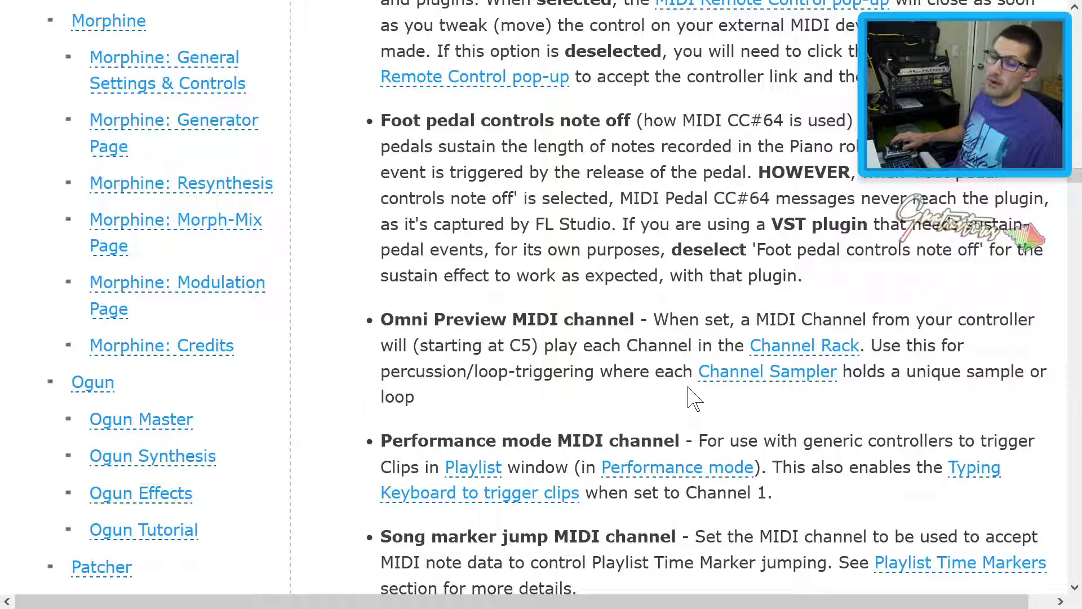
pyautogui.hotkey('alt', 'Tab')
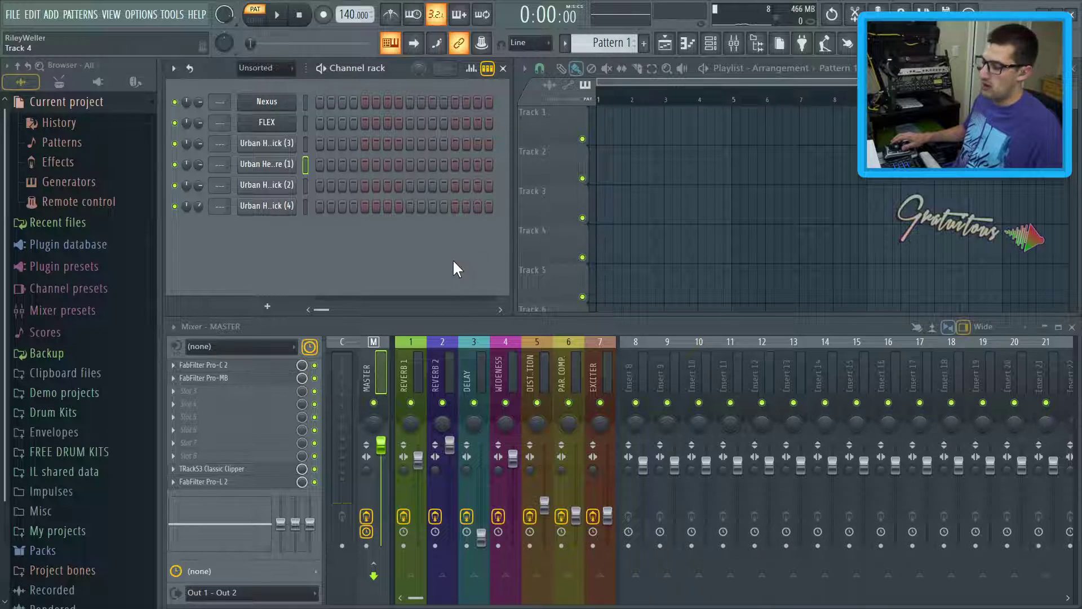
# Step: Record a kick and snare pattern via Omni preview channel 1, then reopen MIDI settings
pyautogui.press('F10')
pyautogui.press('Escape')
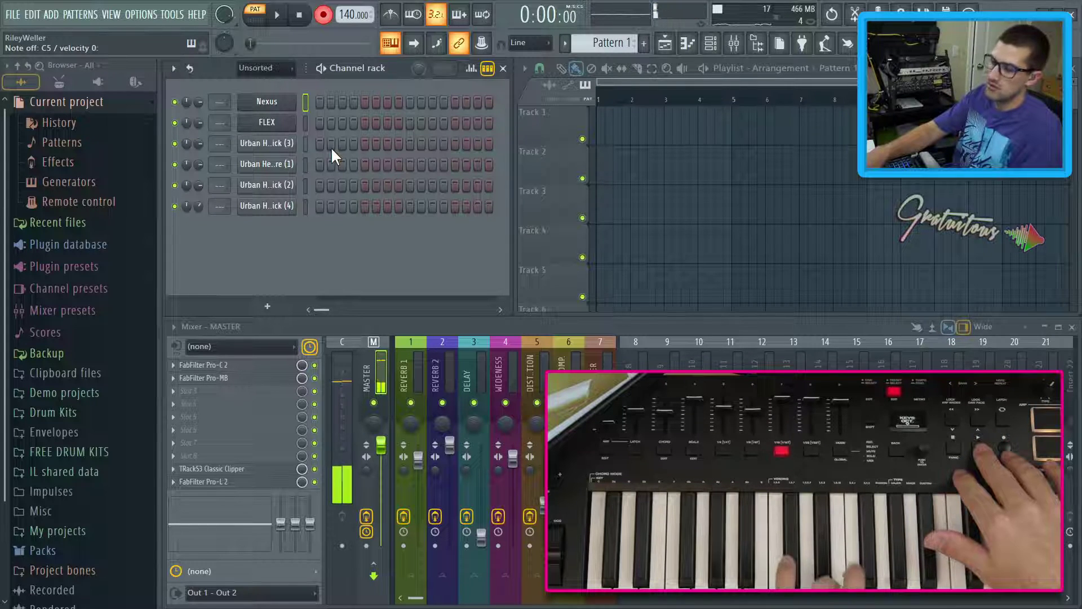
pyautogui.press('space')
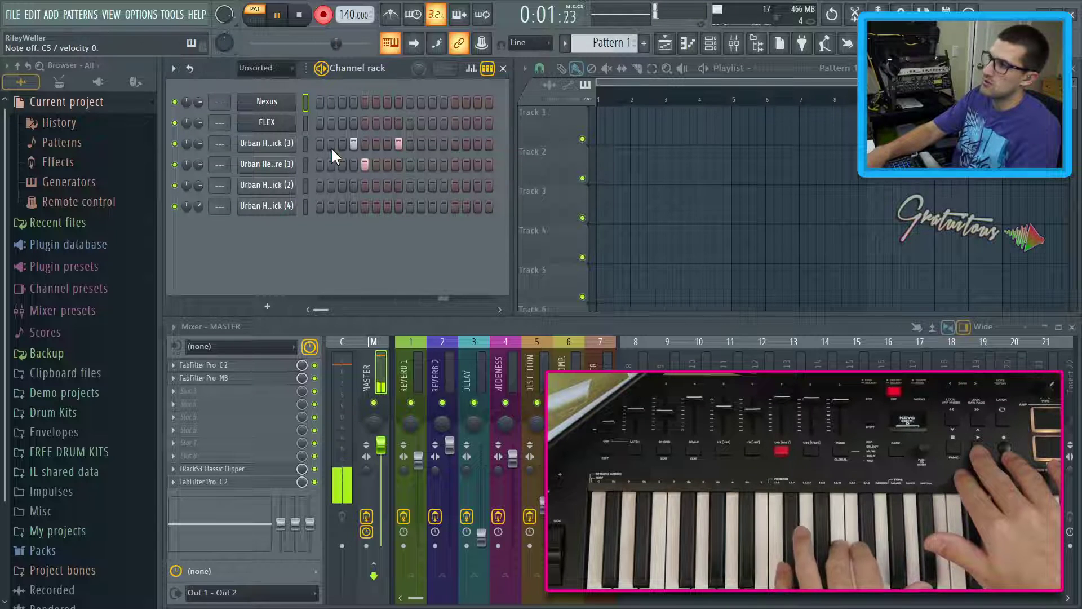
pyautogui.press('space')
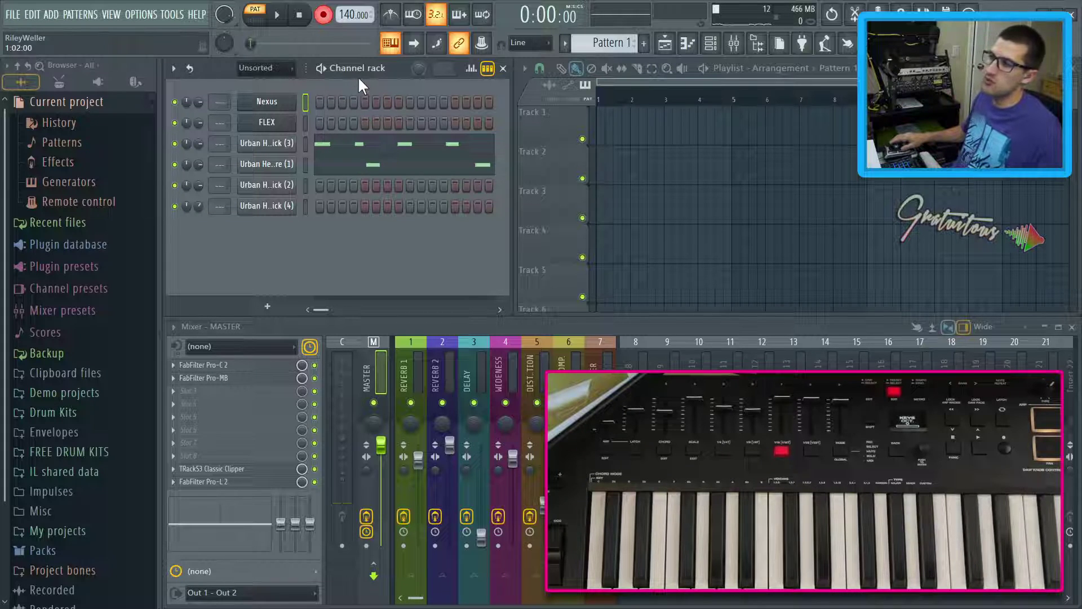
pyautogui.press('F10')
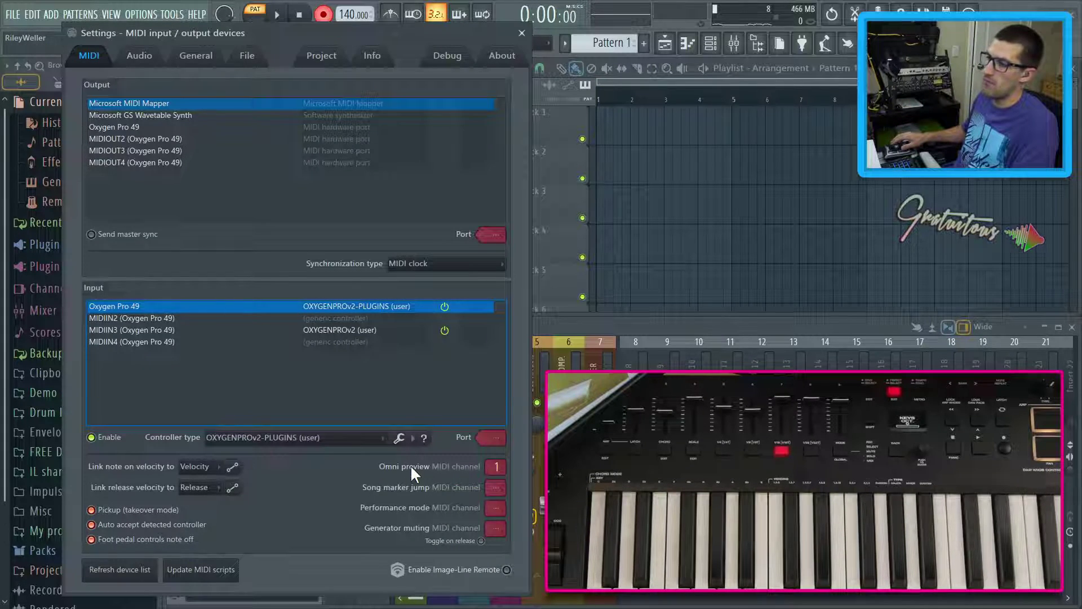
# Step: Close the MIDI settings and Nexus 3, then select the Urban Heat V.Kick (3) channel
pyautogui.press('F10')
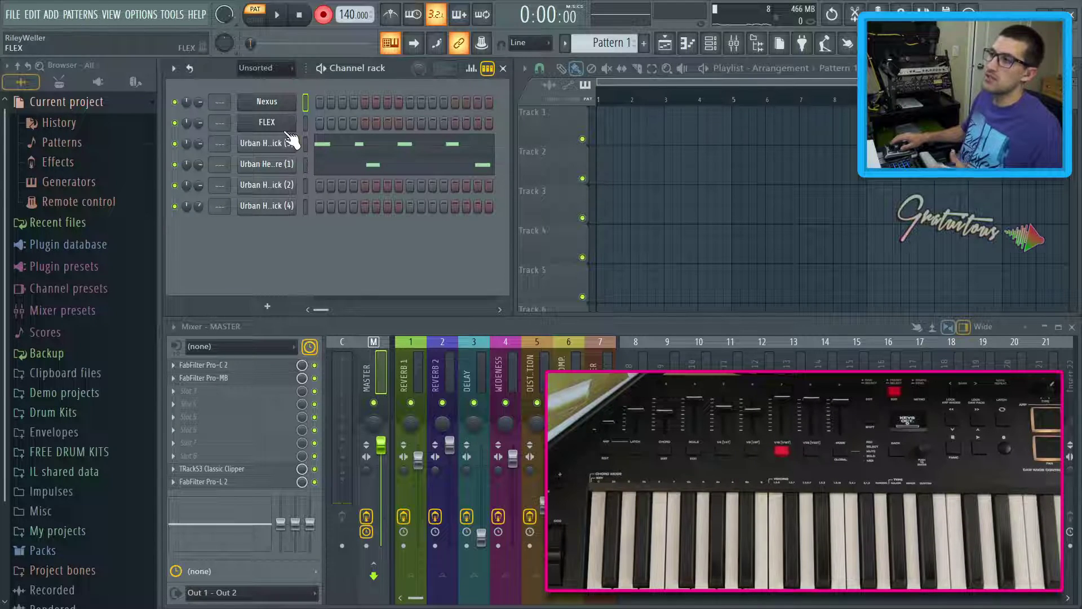
pyautogui.click(285, 104)
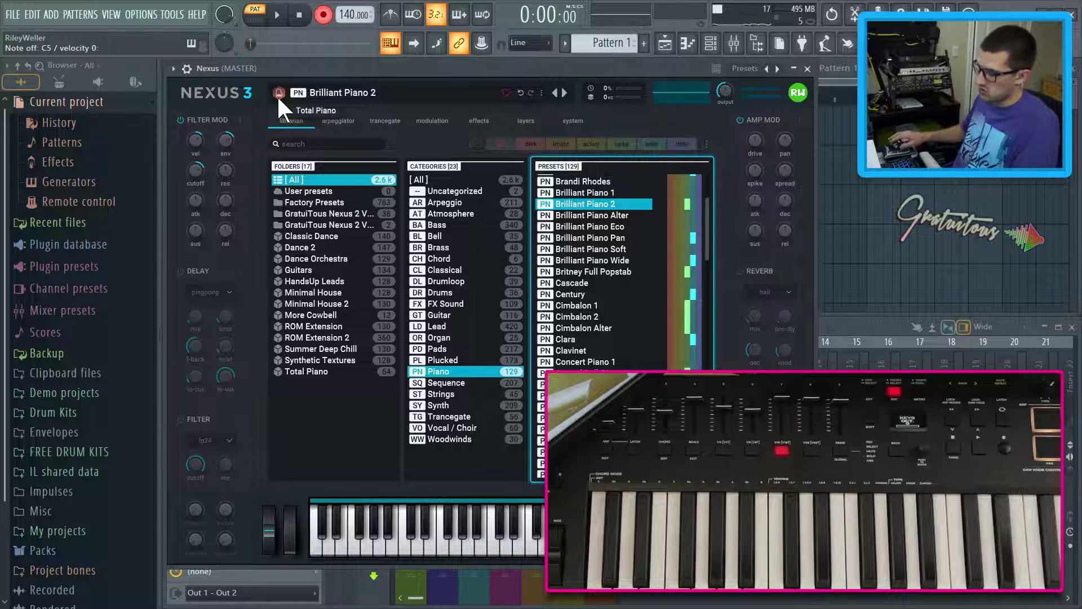
pyautogui.press('F10')
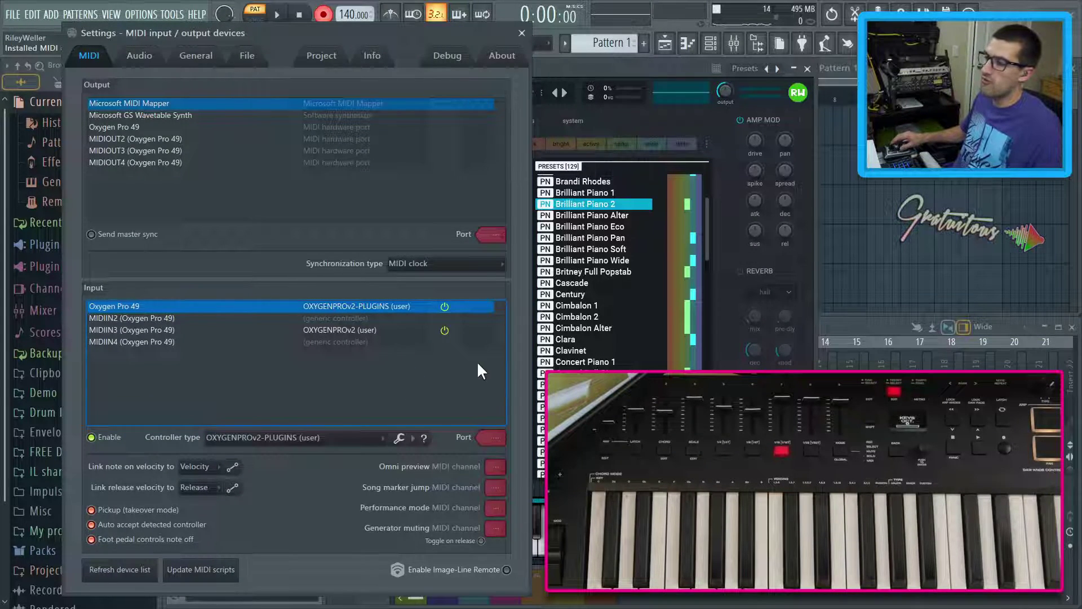
pyautogui.press('F10')
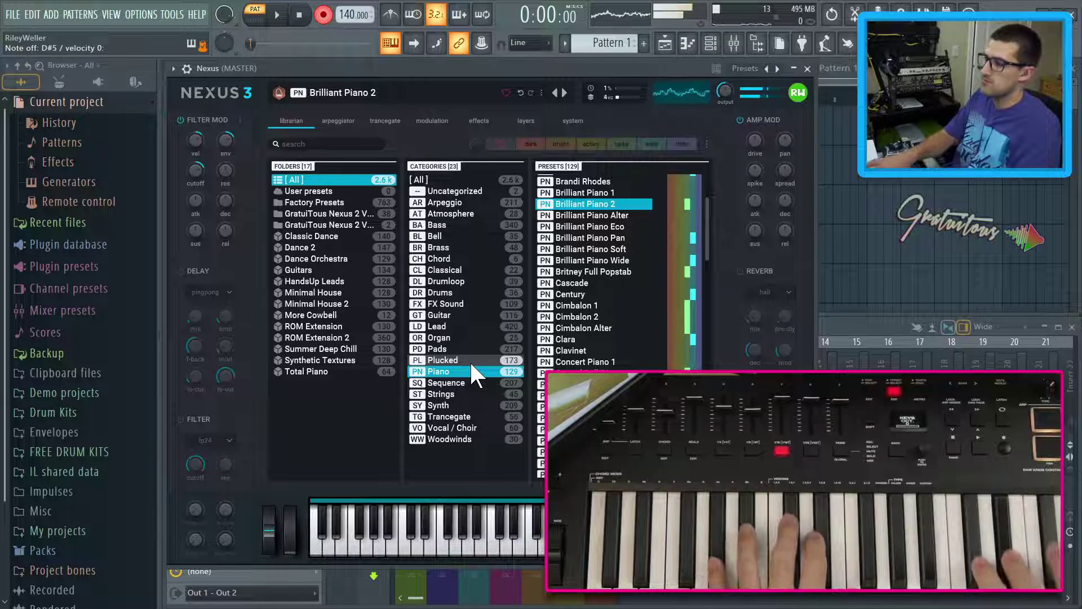
pyautogui.press('Escape')
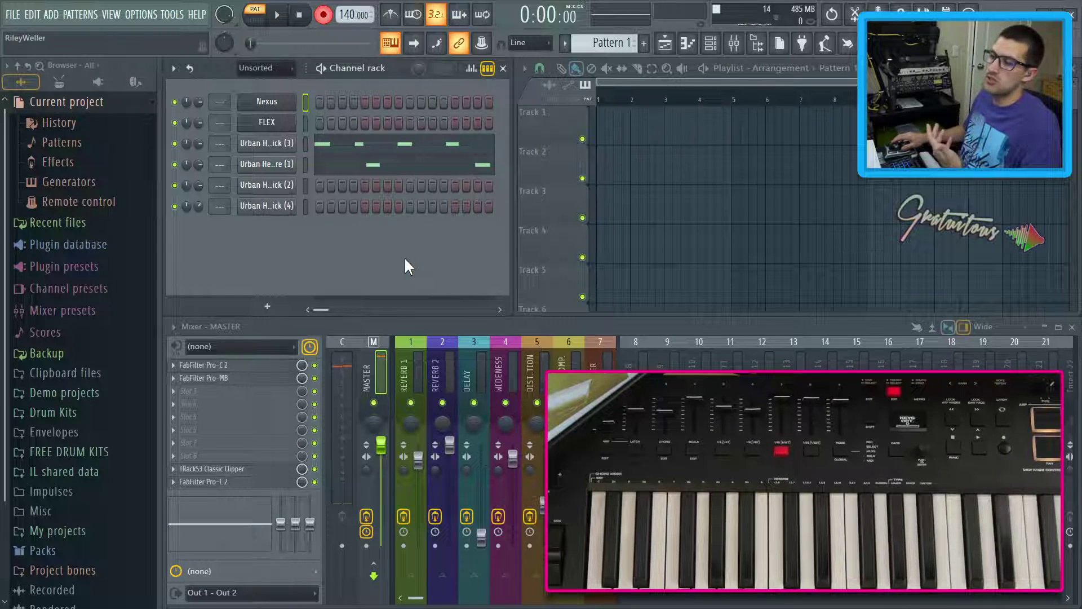
pyautogui.click(306, 144)
# Step: Add S.Kick (2) hits on steps 1, 4 and 7, lowering the velocities of steps 4 and 7
pyautogui.click(317, 187)
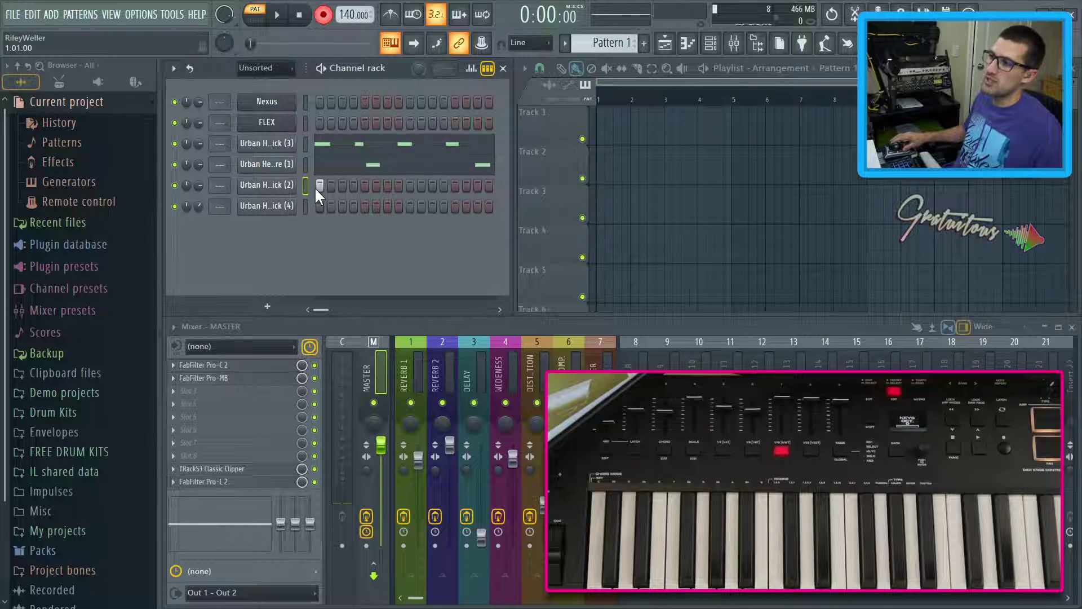
pyautogui.click(353, 186)
pyautogui.click(388, 186)
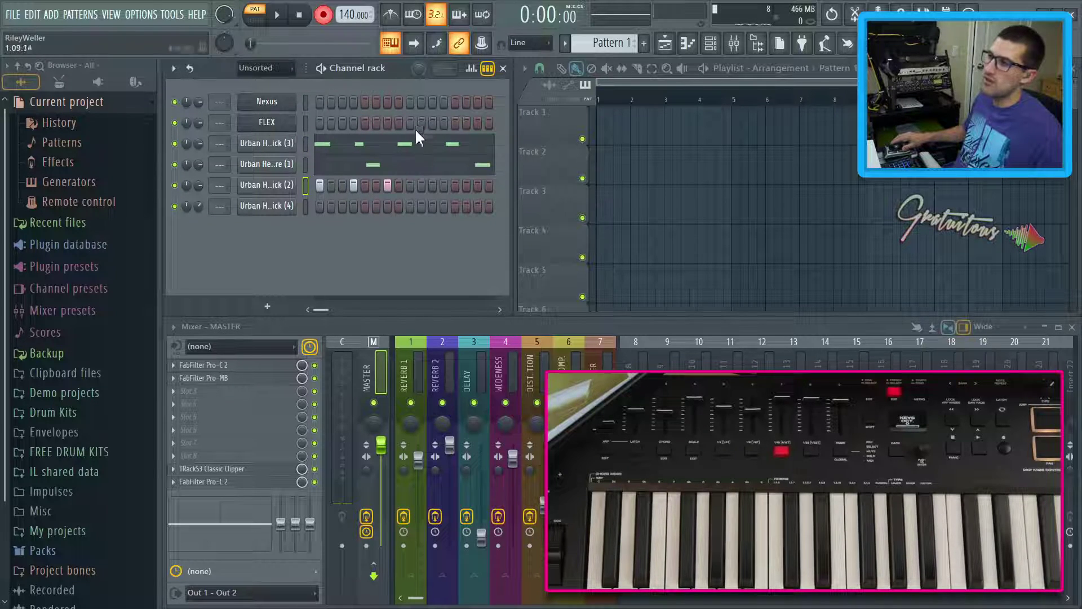
pyautogui.click(471, 68)
pyautogui.click(355, 259)
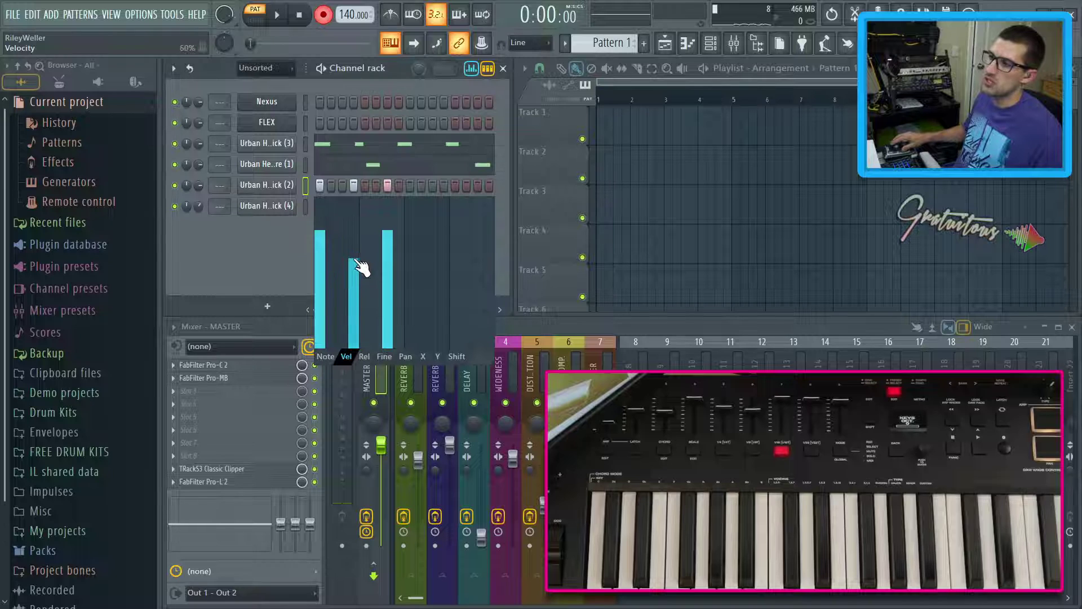
pyautogui.click(388, 236)
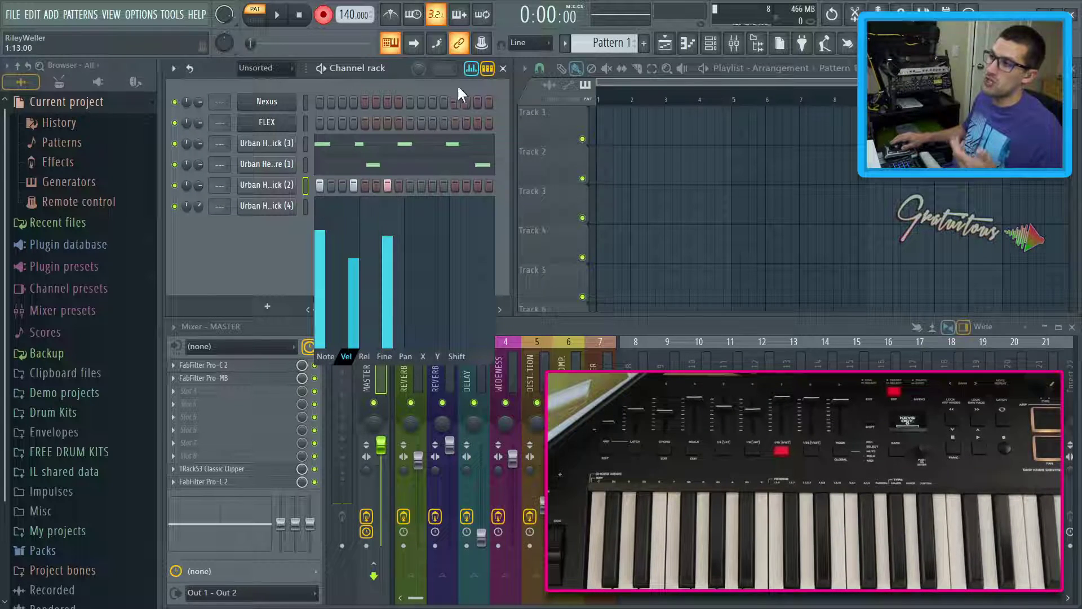
pyautogui.click(471, 68)
# Step: Open the S.Kick (2) pattern in the piano roll and close it again
pyautogui.rightClick(290, 185)
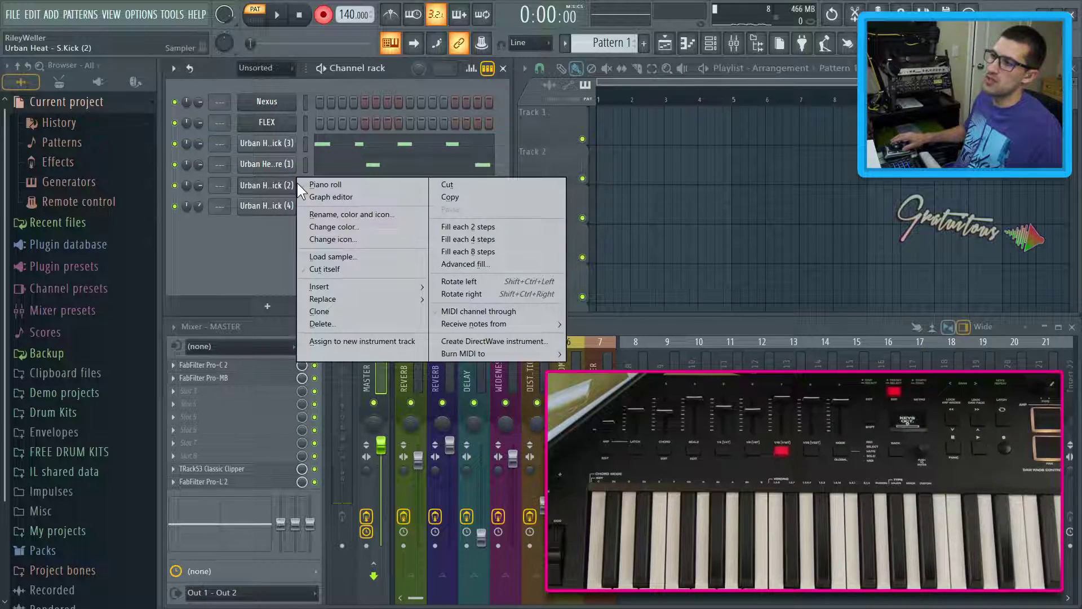
pyautogui.click(307, 186)
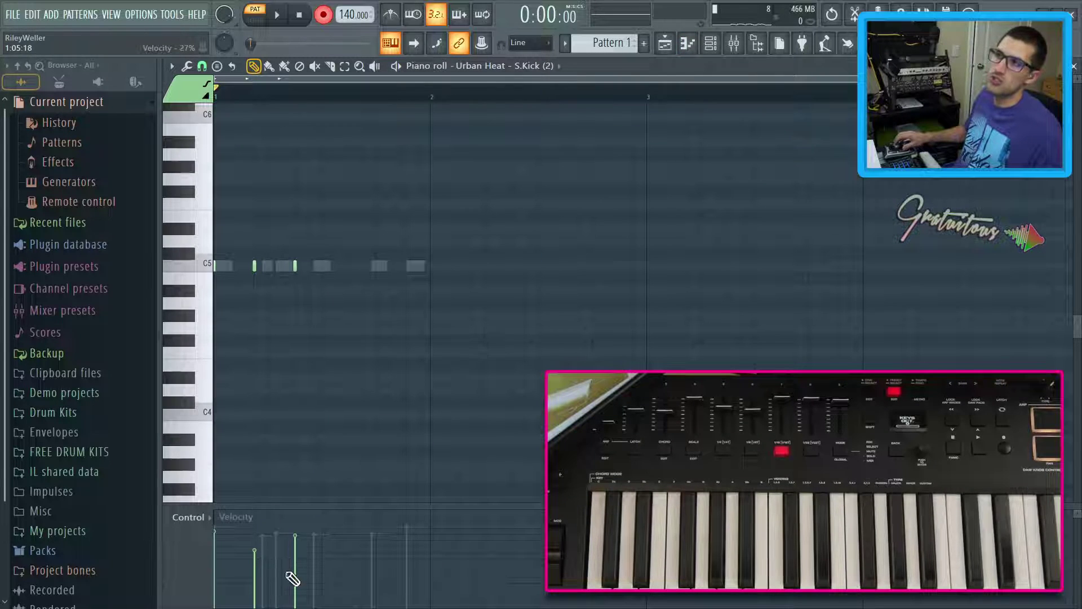
pyautogui.press('F7')
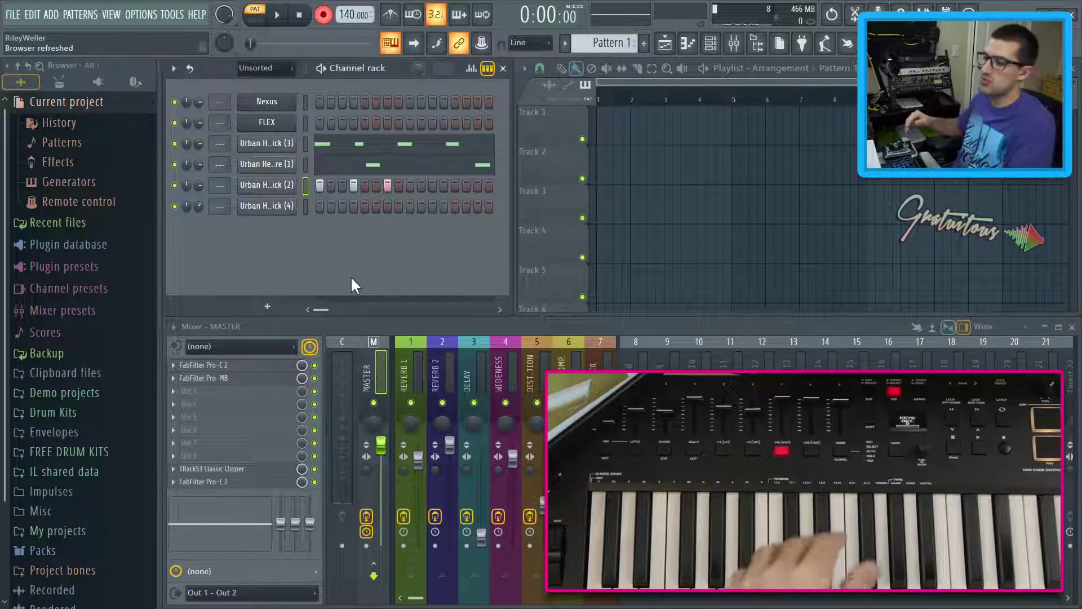
# Step: Open Link to controller for V.Kick (3) volume, move the dialog aside, and expand Remote control
pyautogui.rightClick(199, 142)
pyautogui.click(221, 272)
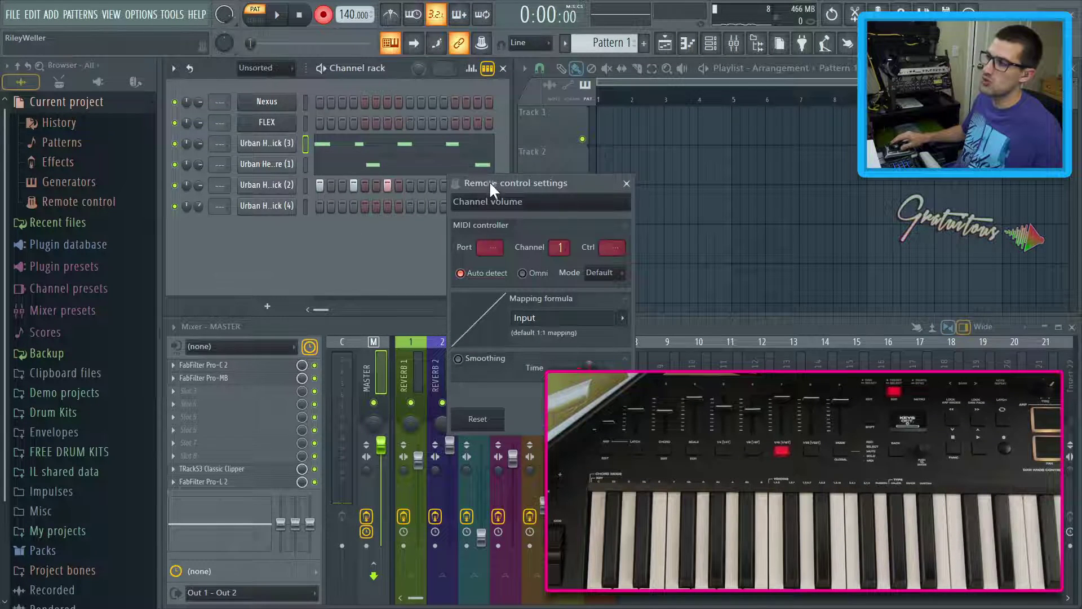
pyautogui.moveTo(489, 181); pyautogui.dragTo(285, 157)
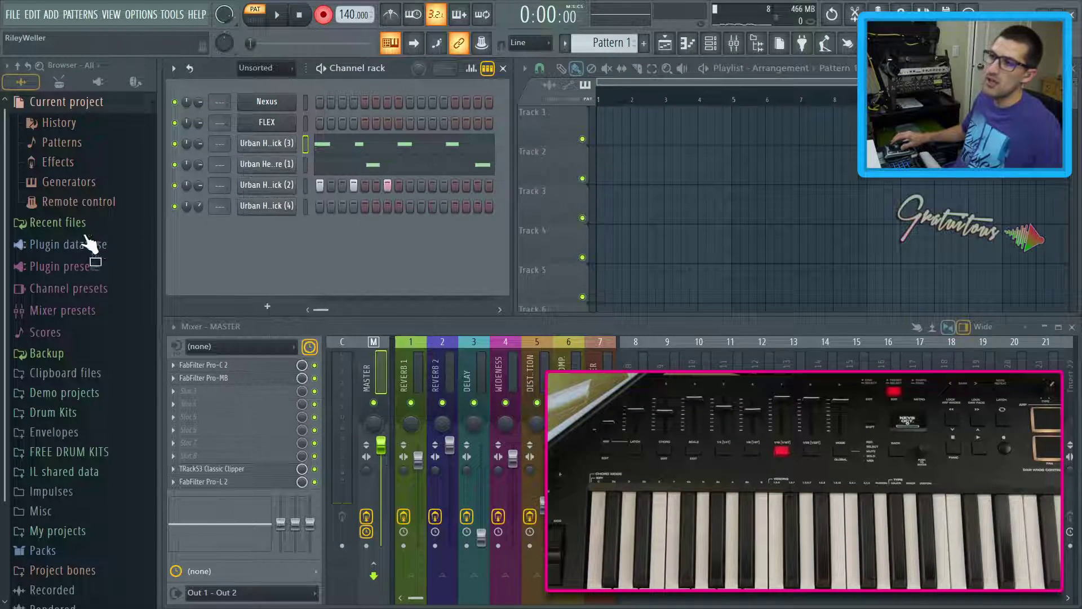
pyautogui.click(59, 204)
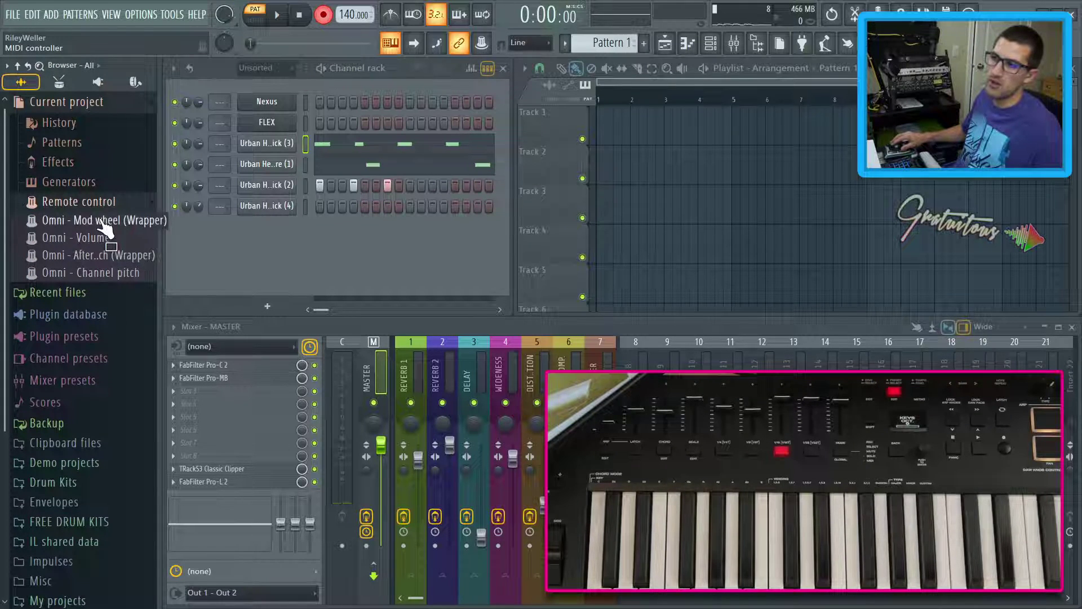
pyautogui.click(267, 104)
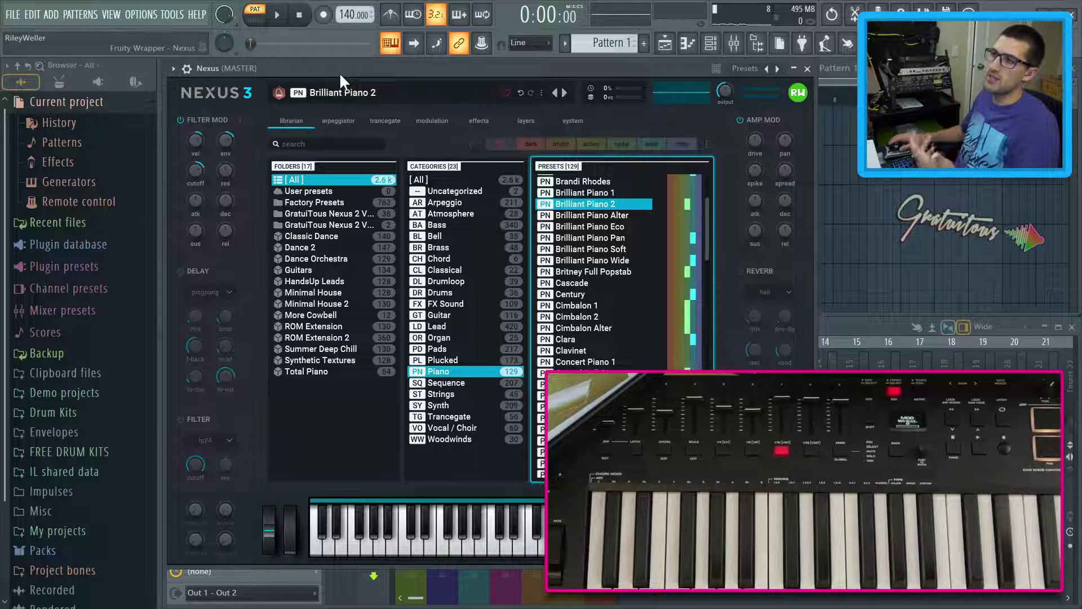
pyautogui.press('Escape')
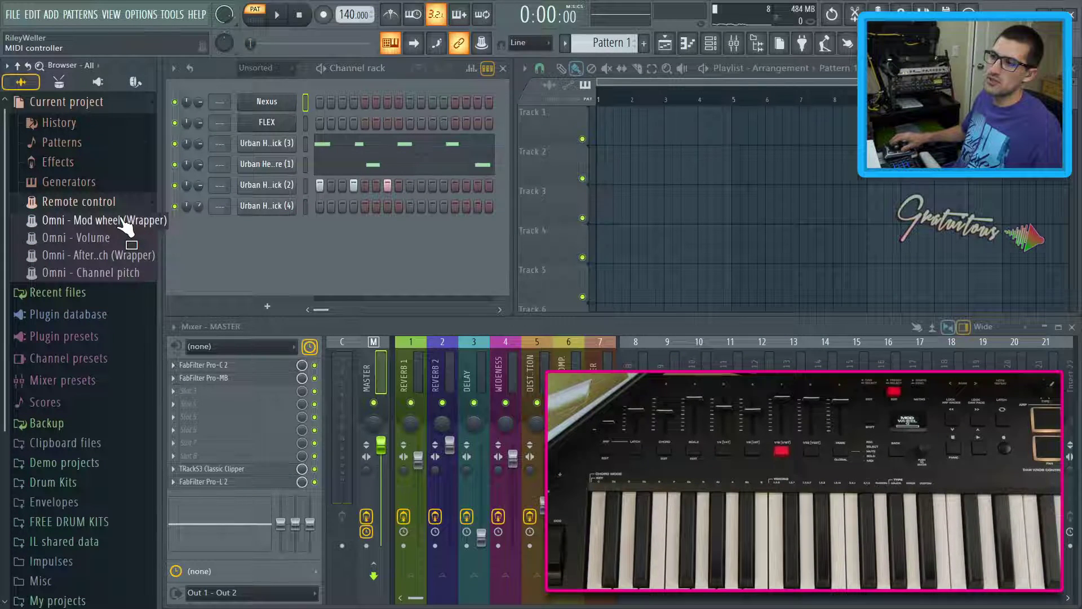
pyautogui.click(121, 219)
pyautogui.moveTo(536, 177); pyautogui.dragTo(289, 153)
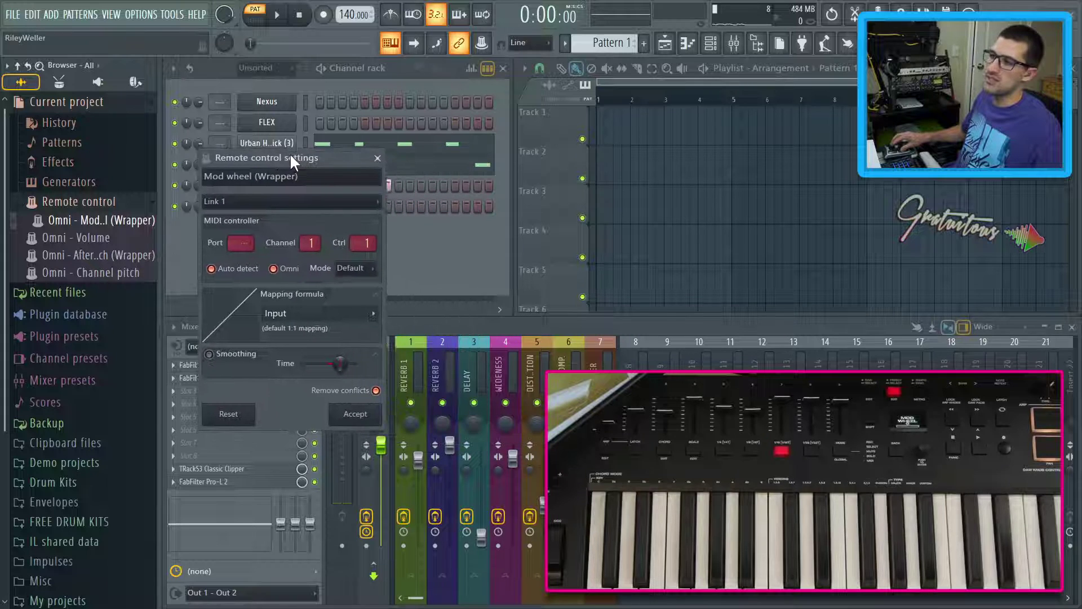
pyautogui.click(355, 414)
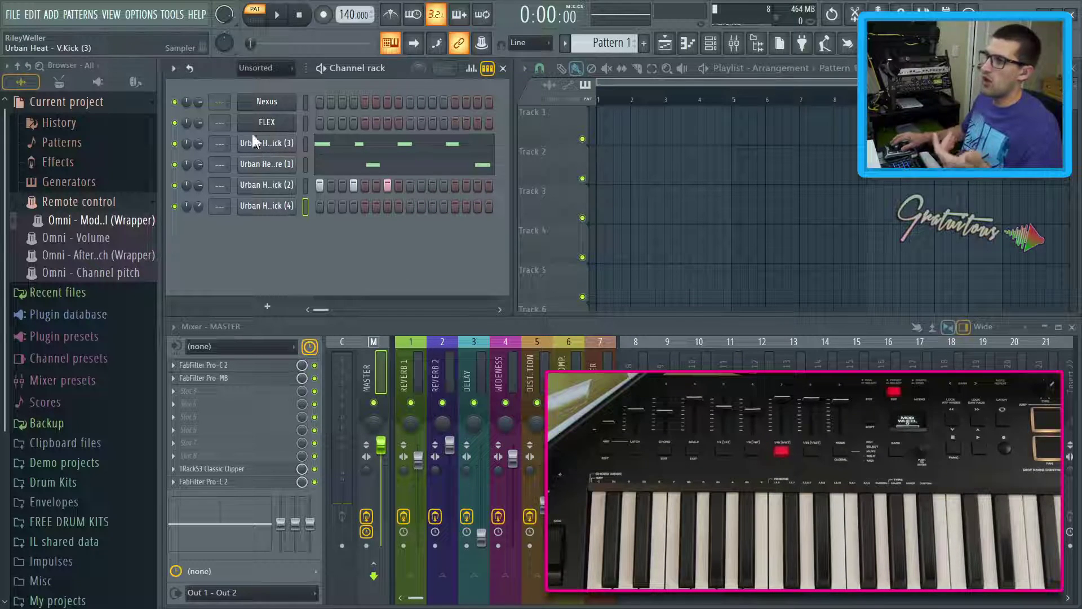
pyautogui.click(306, 141)
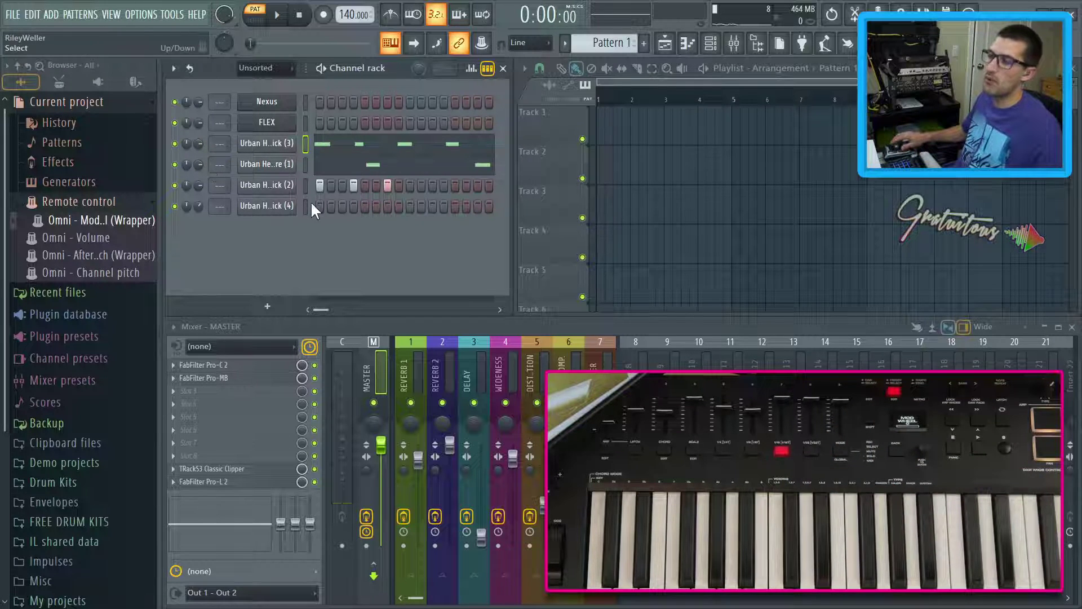
pyautogui.rightClick(204, 145)
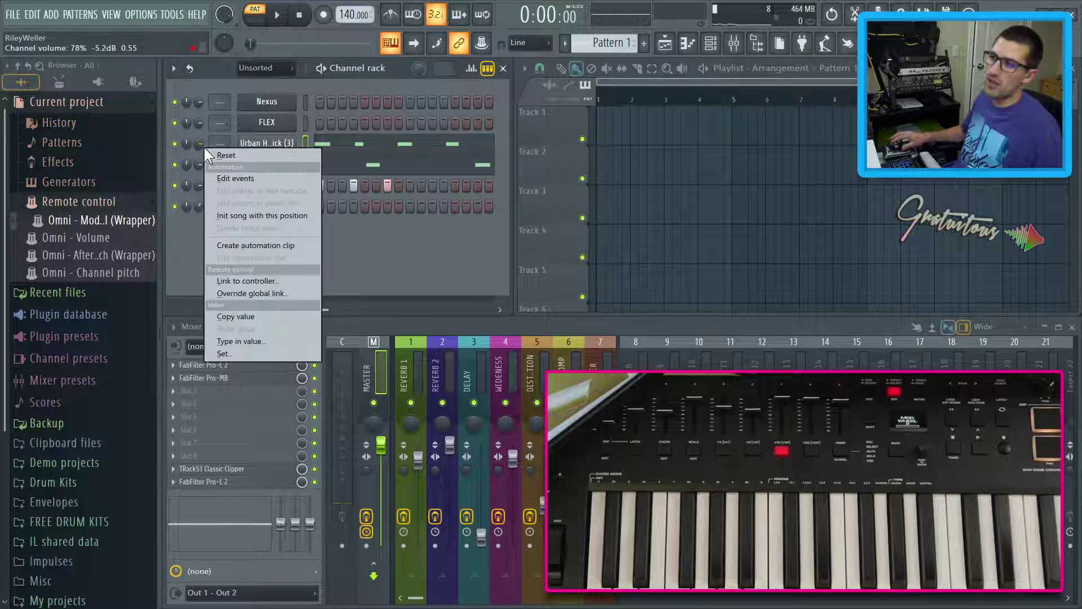
pyautogui.click(248, 280)
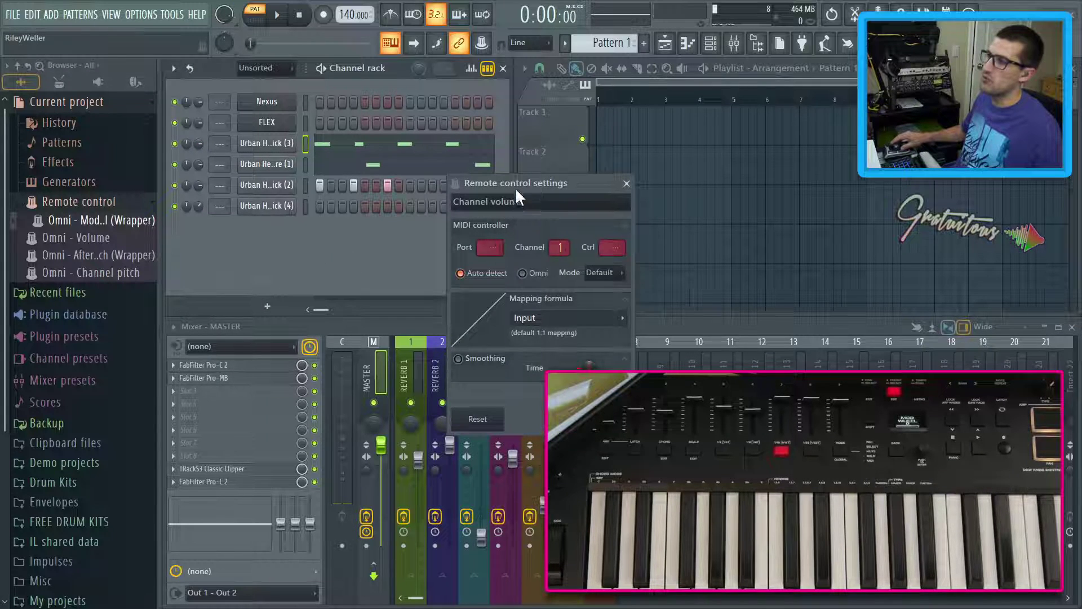
pyautogui.moveTo(515, 187); pyautogui.dragTo(288, 163)
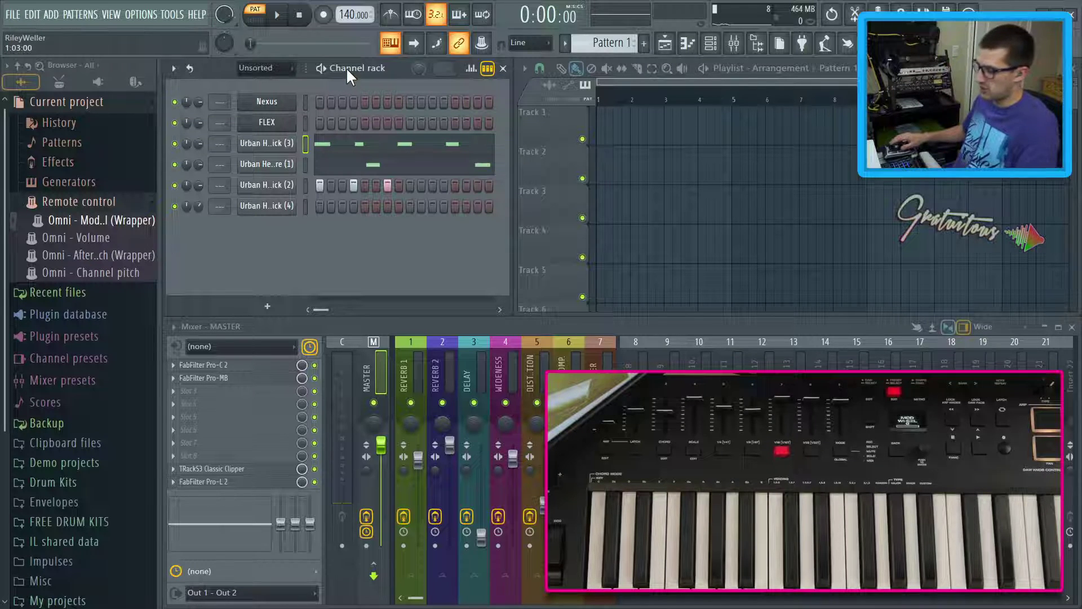
pyautogui.press('F10')
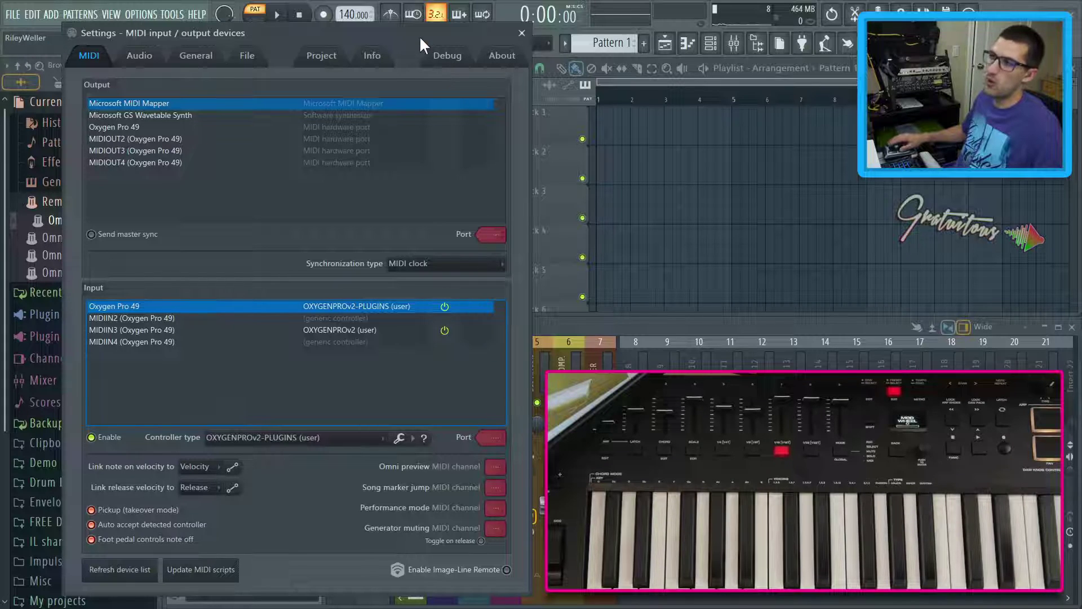
pyautogui.press('F10')
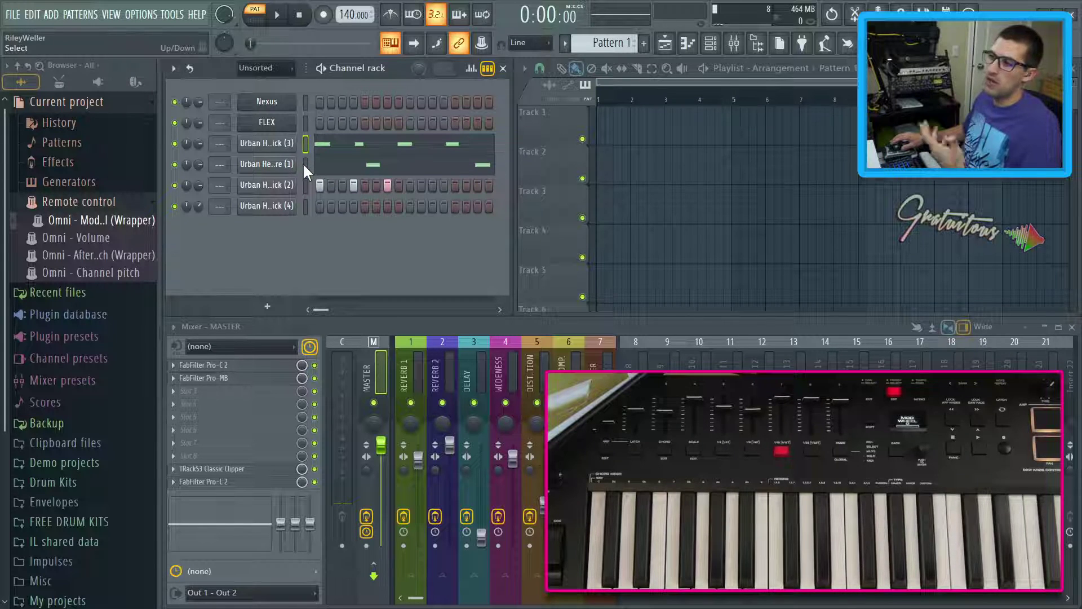
pyautogui.click(306, 107)
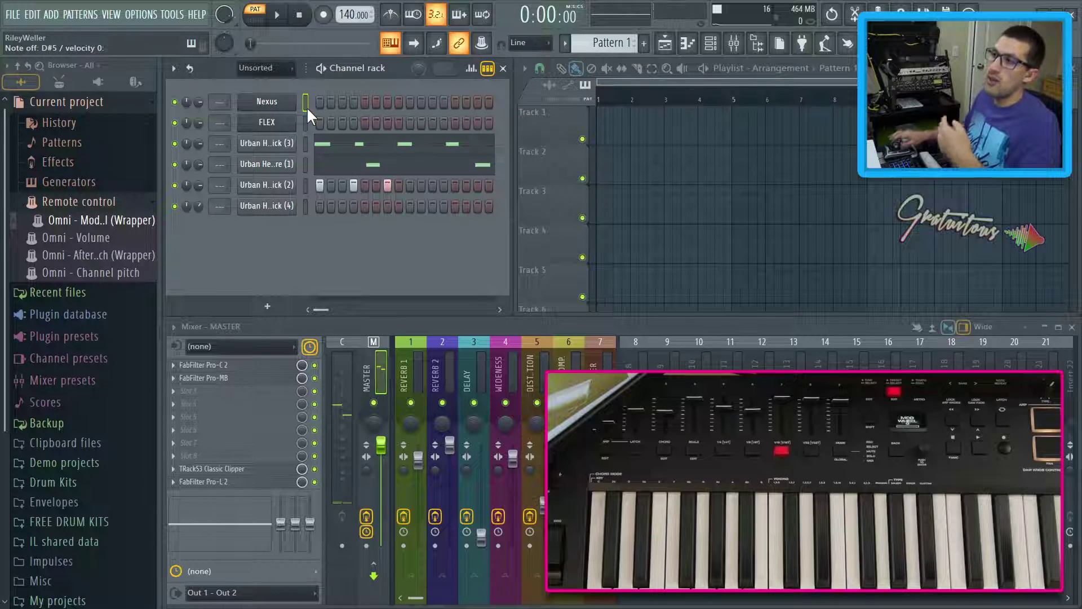
pyautogui.click(306, 144)
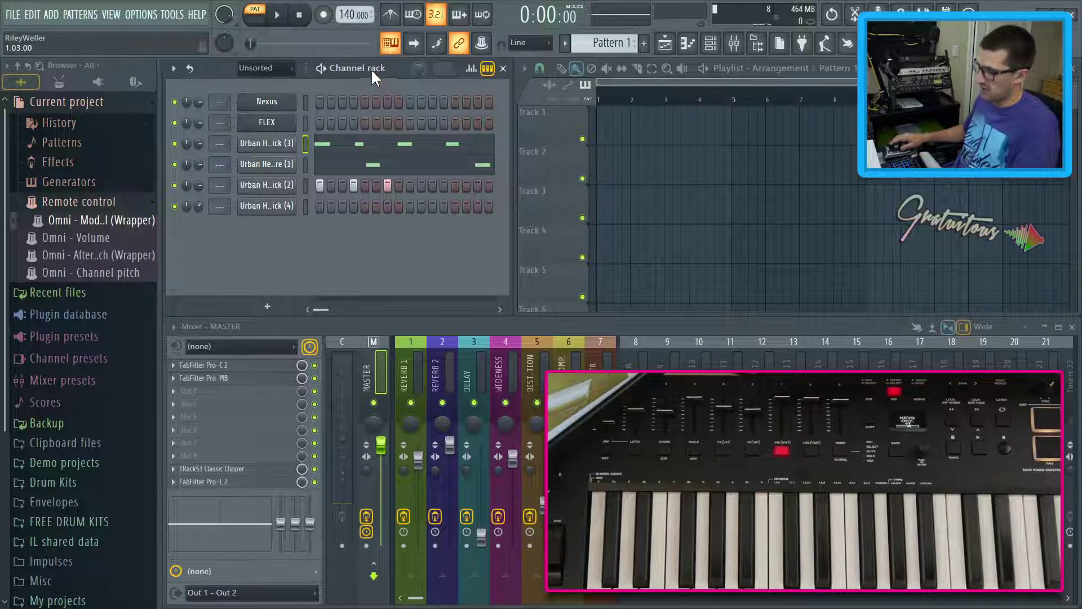
pyautogui.press('F10')
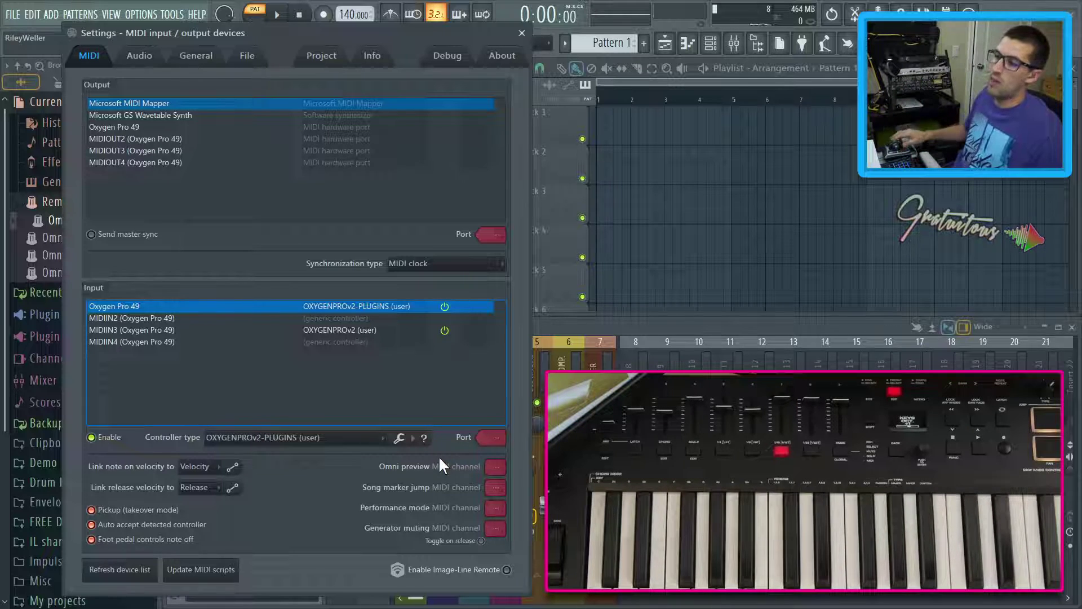
# Step: Reopen MIDI settings with F10, change the Omni preview channel to 1, and close Settings
pyautogui.press('Escape')
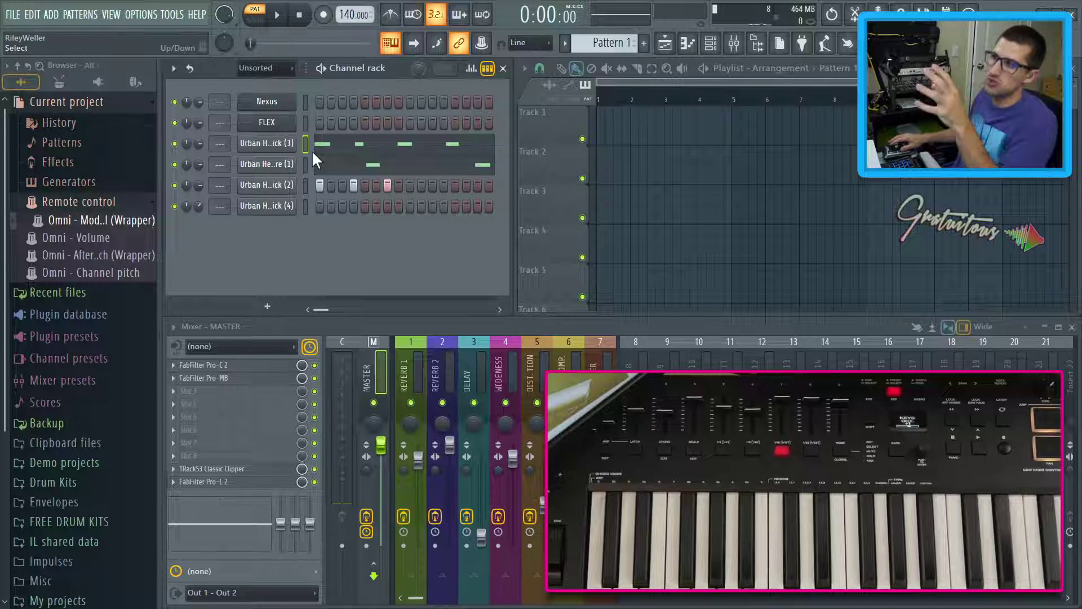
pyautogui.press('F10')
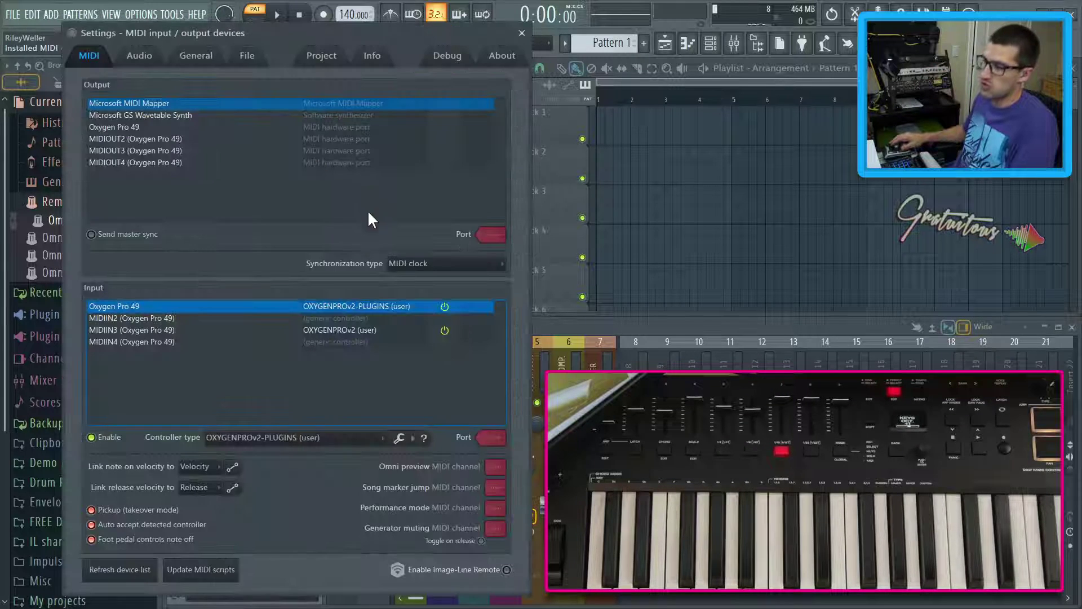
pyautogui.moveTo(490, 470); pyautogui.dragTo(490, 467)
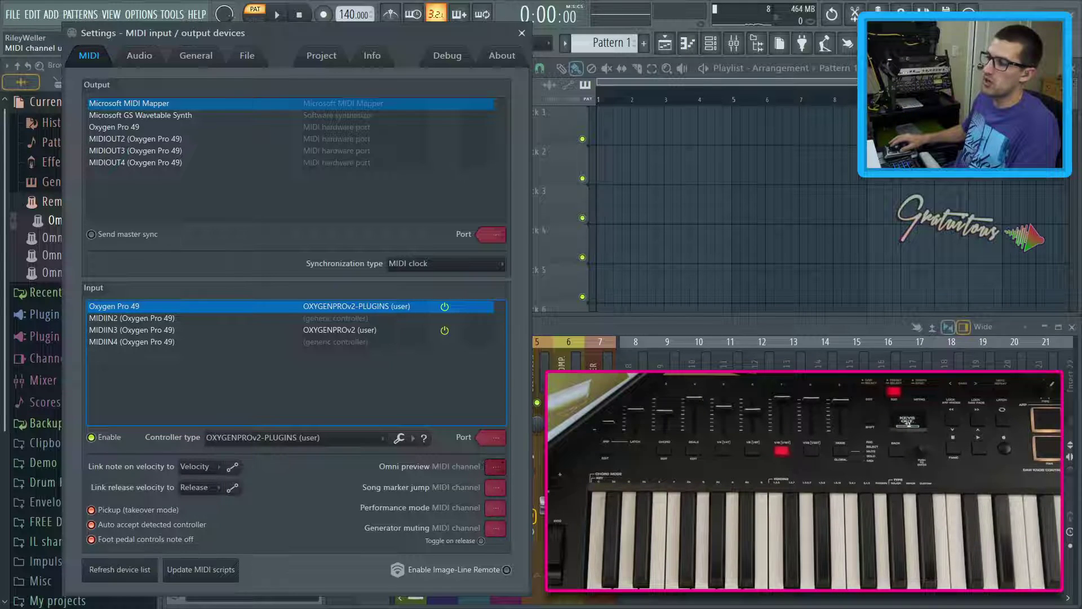
pyautogui.press('F10')
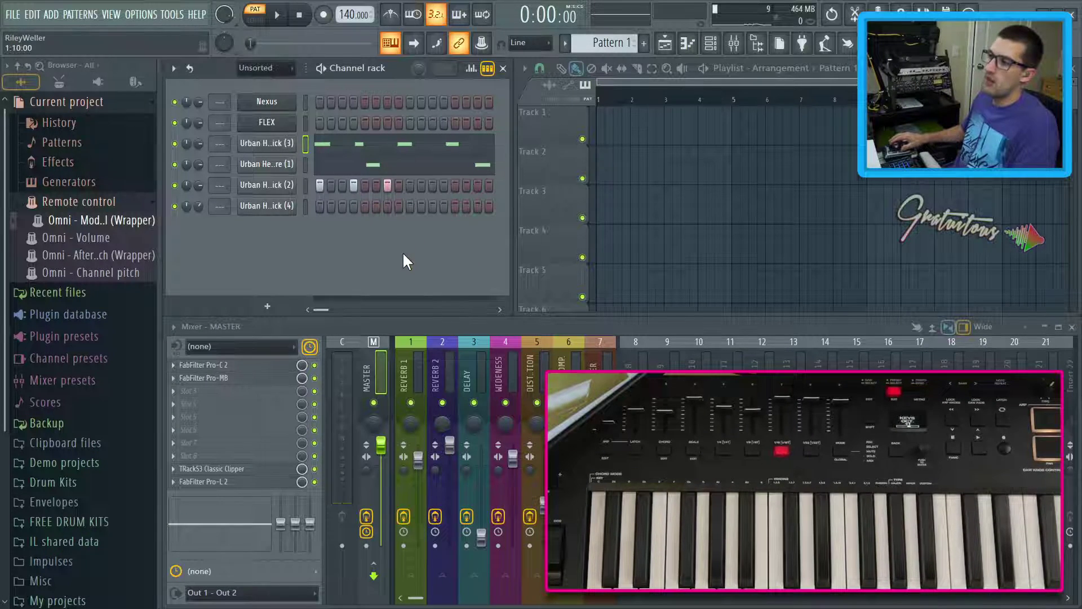